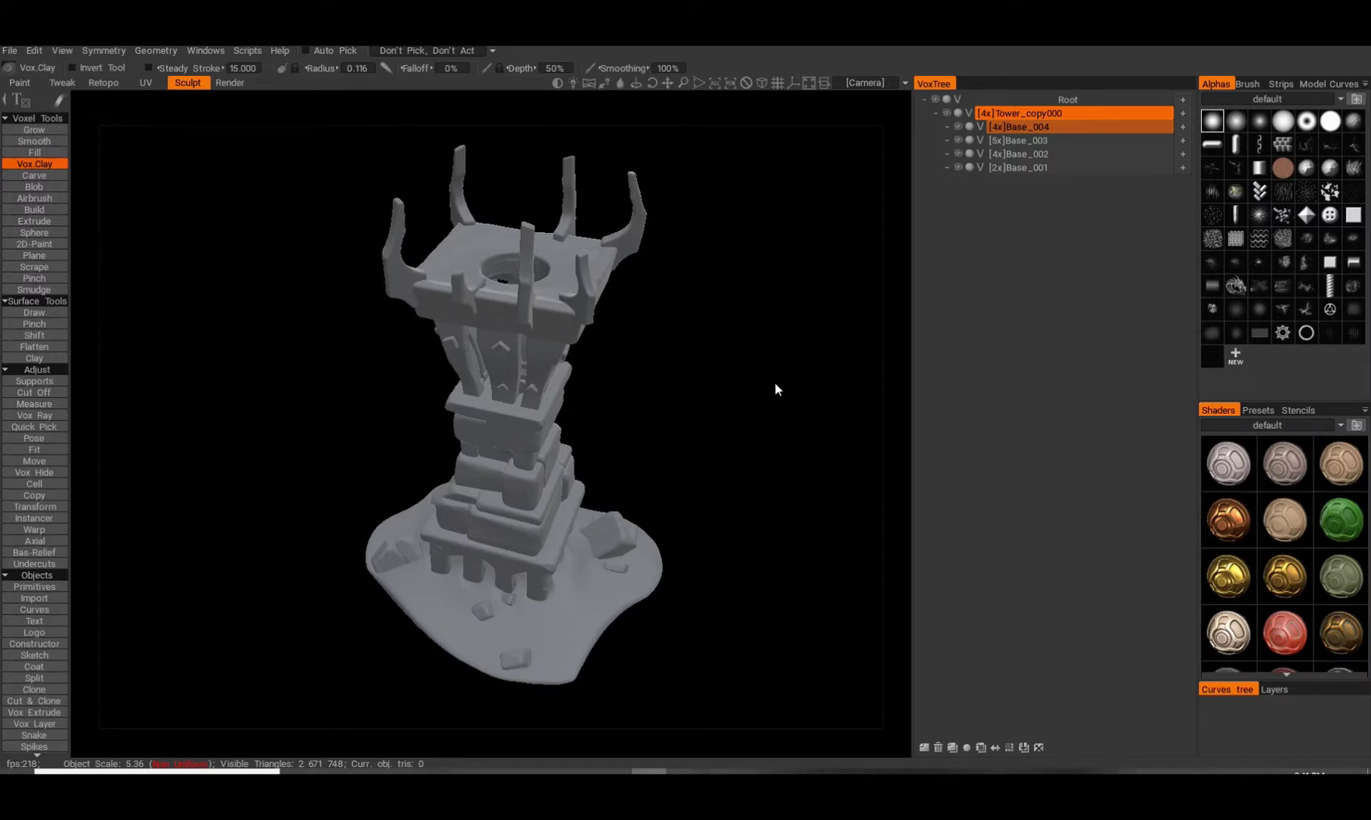
Step: Hide the Base_004, Base_003 and Base_002 volumes so only the Base_001 section of the tower is displayed
{"action": "left_click_drag", "start_coordinate": [760, 335], "coordinate": [748, 372]}
{"action": "left_click", "coordinate": [1026, 129]}
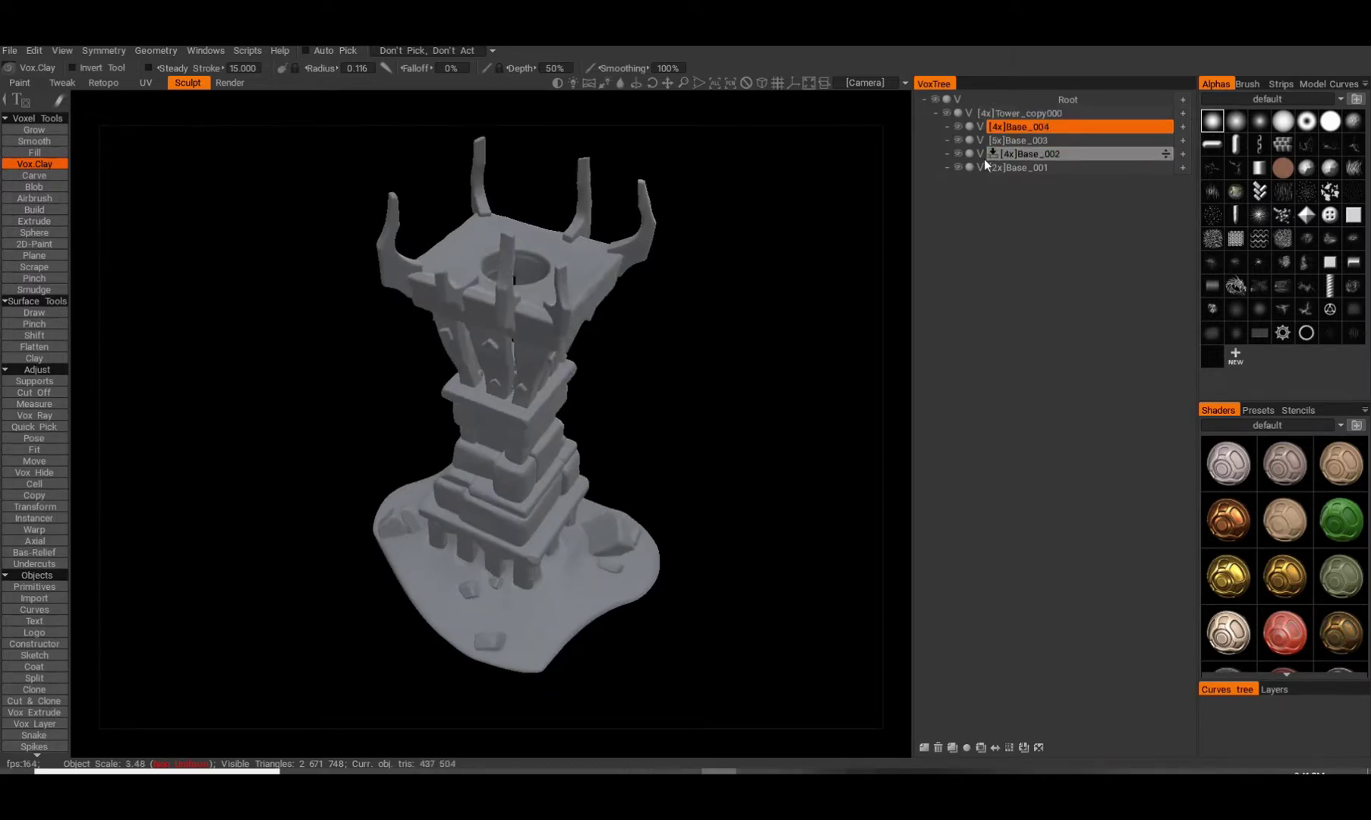
{"action": "left_click", "coordinate": [958, 127]}
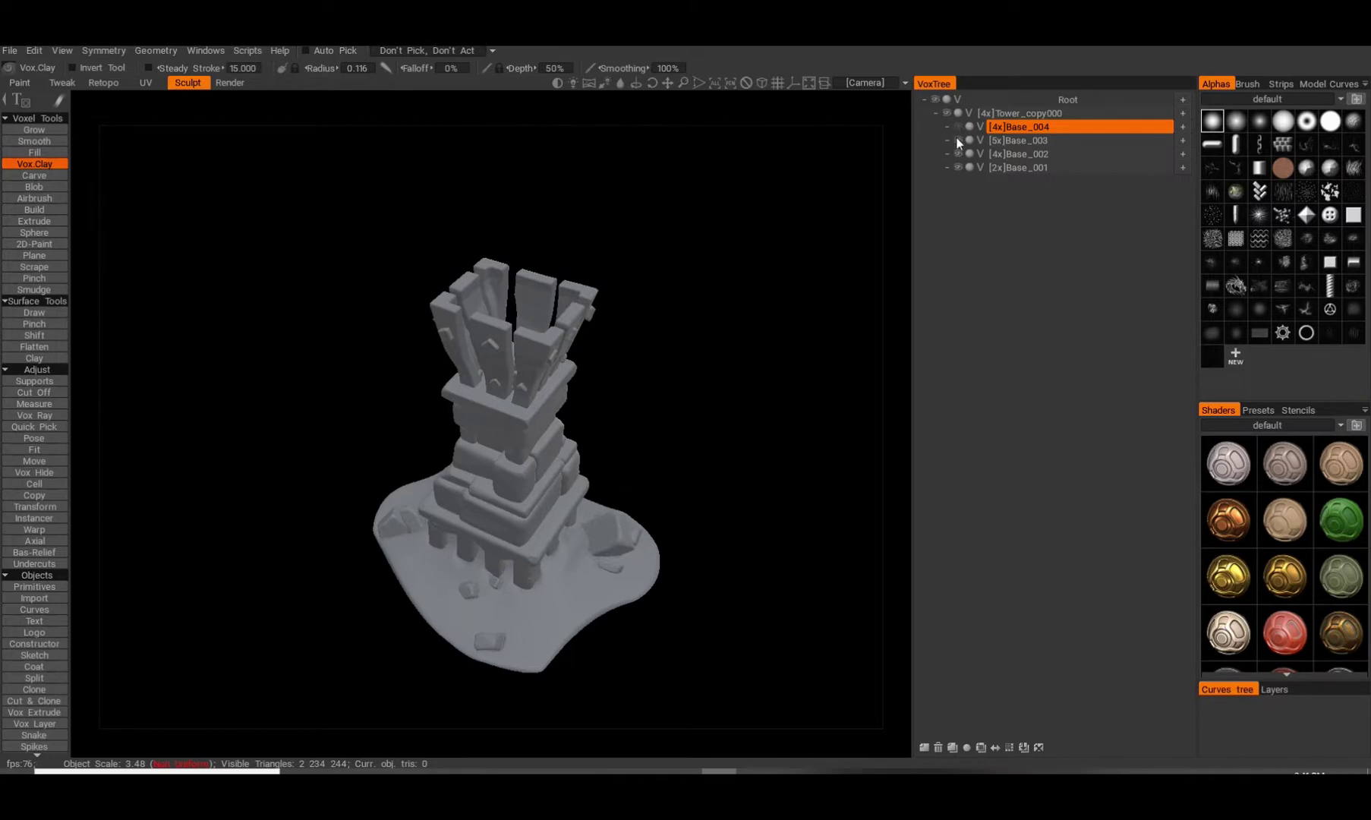
{"action": "left_click", "coordinate": [958, 141]}
{"action": "left_click", "coordinate": [958, 155]}
Step: Examine the Base_001 ground section from above, the side and close up, including its pillars, hollow frame and surrounding rocks
{"action": "left_click_drag", "start_coordinate": [744, 417], "coordinate": [728, 349]}
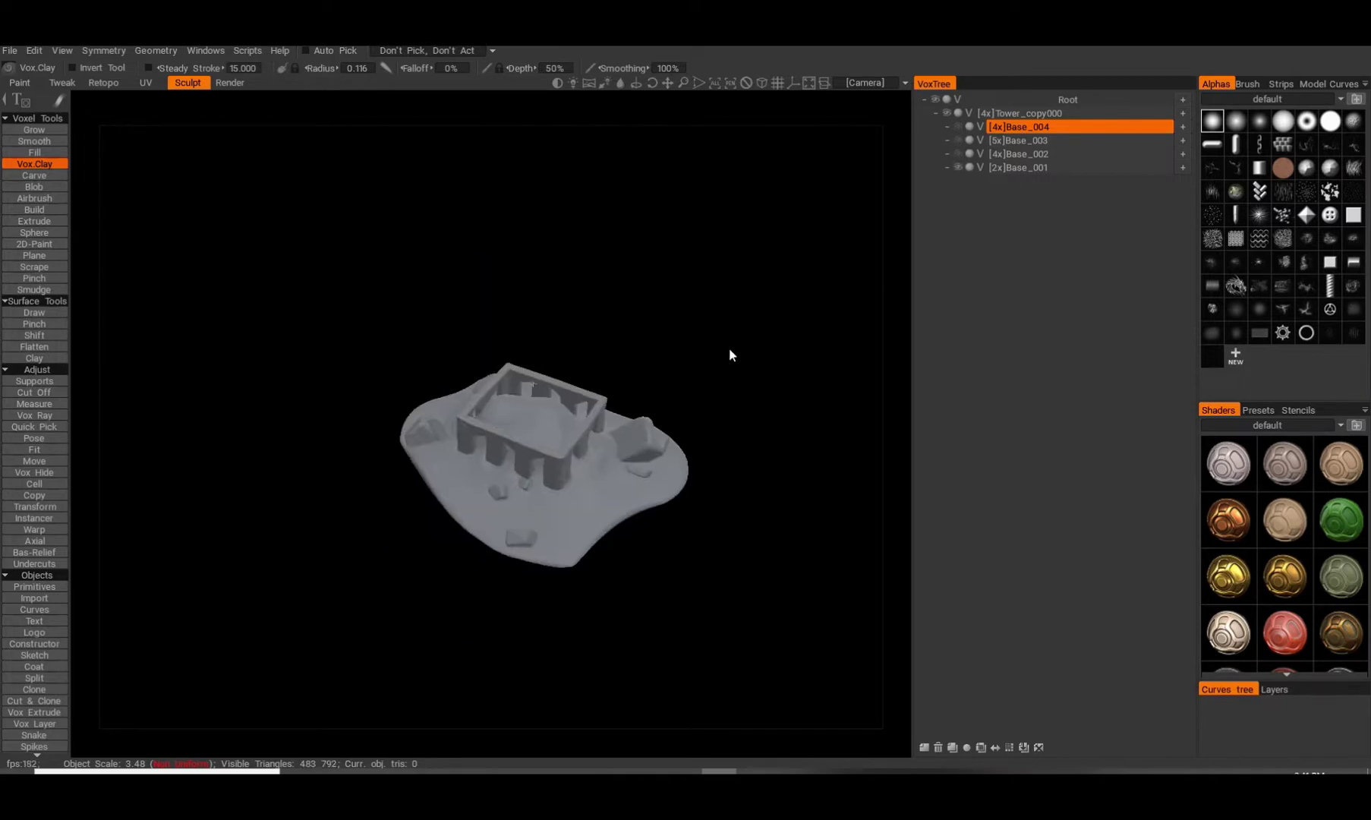
{"action": "scroll", "coordinate": [630, 282], "scroll_direction": "up", "scroll_amount": 6}
{"action": "scroll", "coordinate": [631, 282], "scroll_direction": "down", "scroll_amount": 2}
{"action": "middle_click_drag", "start_coordinate": [630, 282], "coordinate": [535, 257]}
{"action": "scroll", "coordinate": [535, 258], "scroll_direction": "down", "scroll_amount": 2}
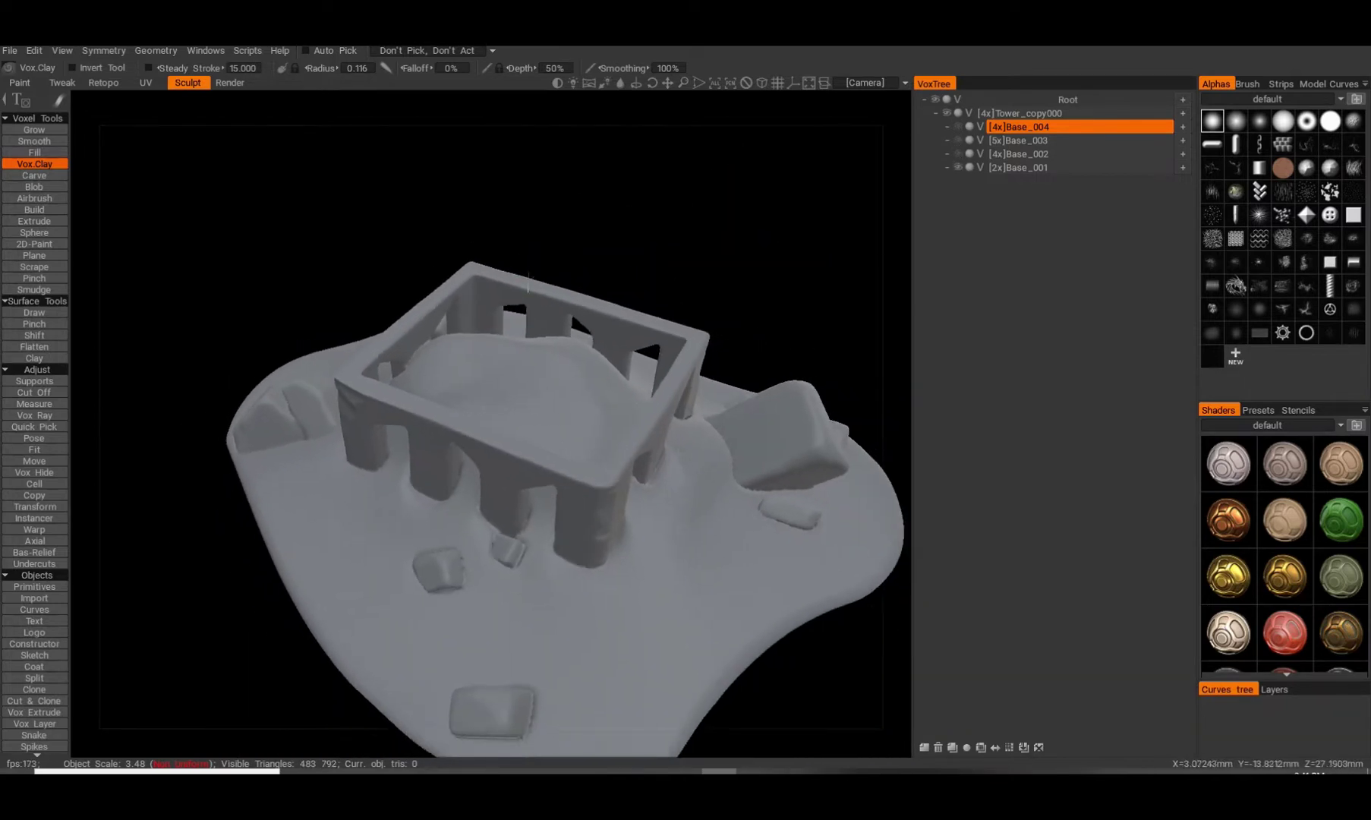
{"action": "left_click_drag", "start_coordinate": [535, 260], "coordinate": [558, 300]}
{"action": "middle_click_drag", "start_coordinate": [728, 438], "coordinate": [675, 435]}
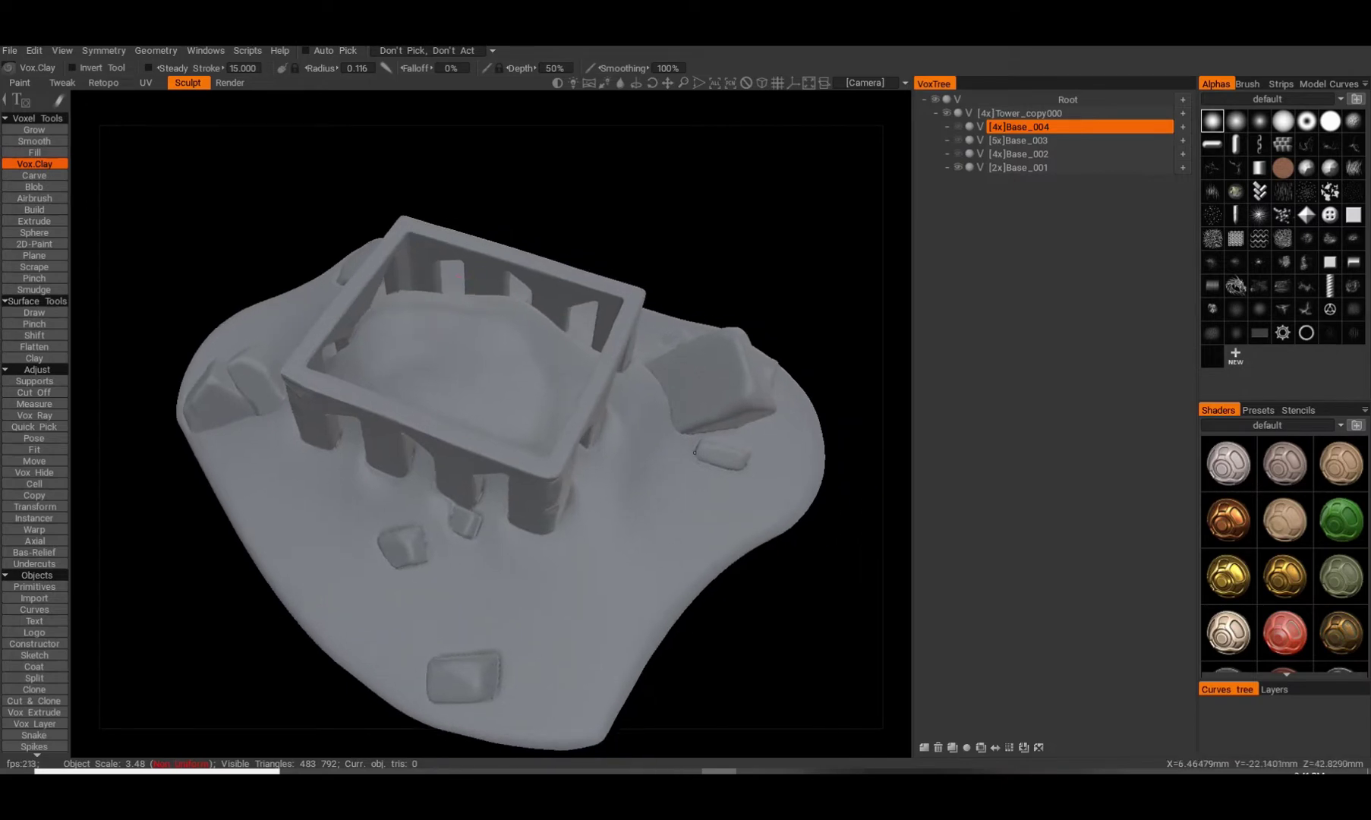
{"action": "scroll", "coordinate": [618, 447], "scroll_direction": "down", "scroll_amount": 4}
{"action": "left_click_drag", "start_coordinate": [617, 449], "coordinate": [615, 502], "text": "alt"}
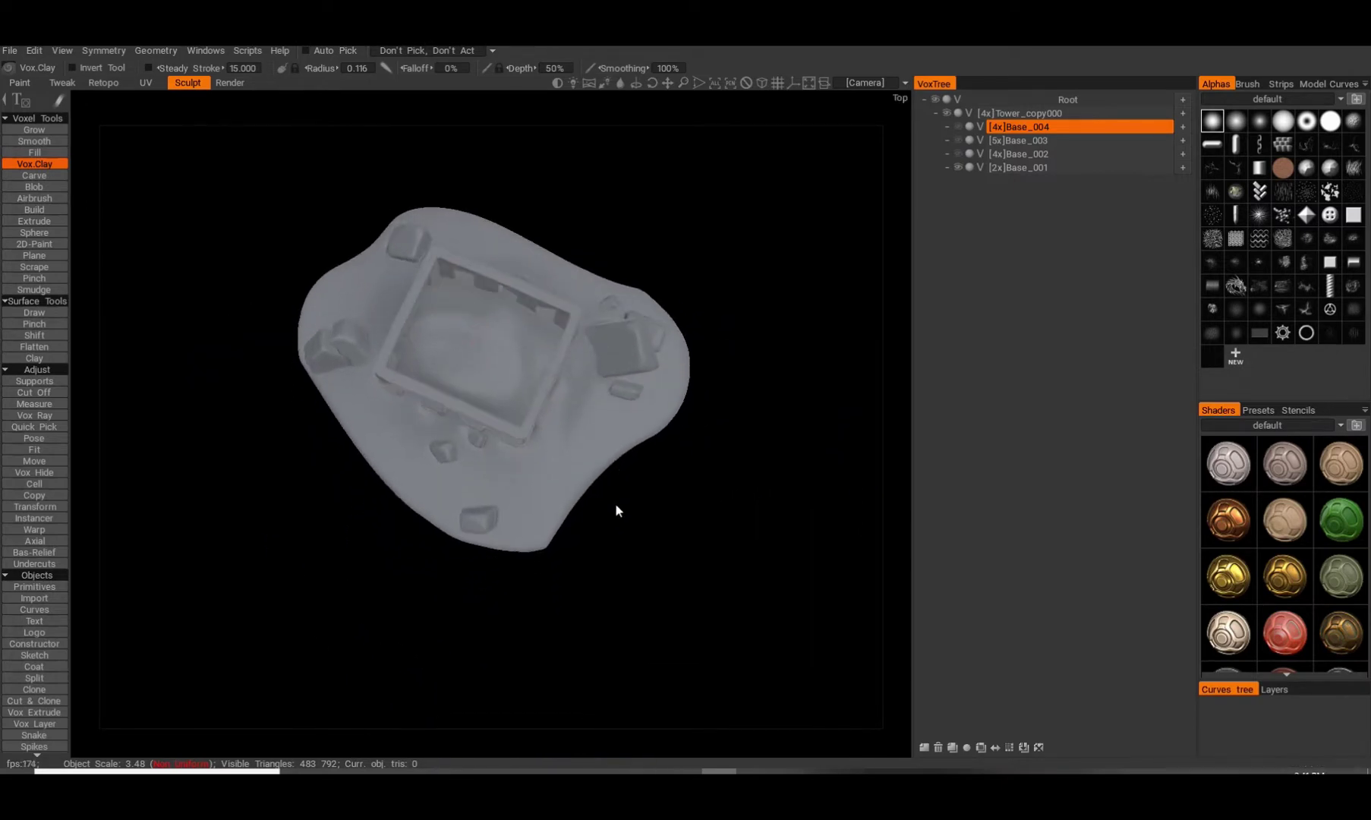
{"action": "scroll", "coordinate": [564, 387], "scroll_direction": "up", "scroll_amount": 3}
{"action": "left_click_drag", "start_coordinate": [587, 384], "coordinate": [587, 337], "text": "alt"}
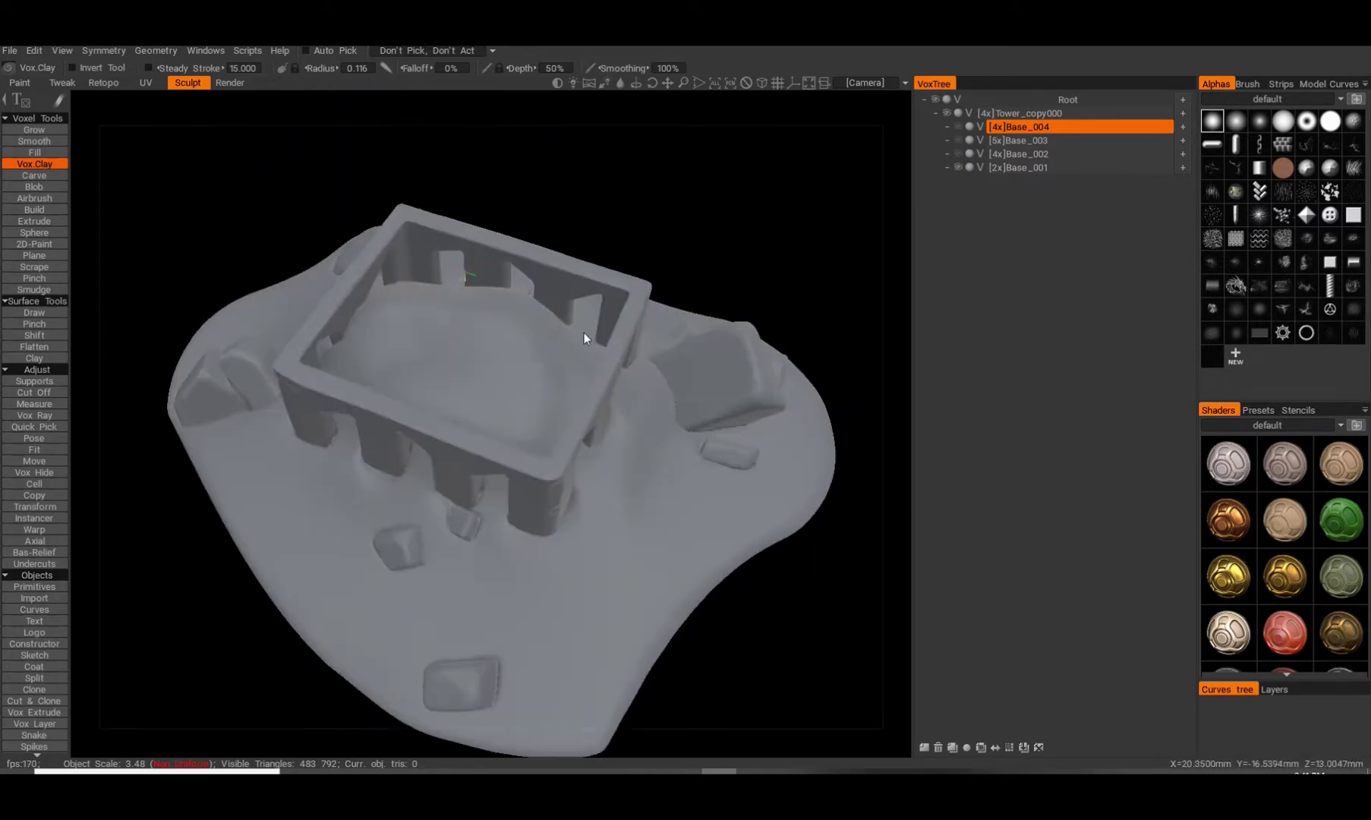
{"action": "middle_click_drag", "start_coordinate": [488, 370], "coordinate": [468, 340]}
{"action": "scroll", "coordinate": [468, 340], "scroll_direction": "down", "scroll_amount": 4}
{"action": "mouse_move", "coordinate": [589, 389]}
{"action": "left_mouse_down", "text": "alt"}
{"action": "mouse_move", "coordinate": [594, 362]}
{"action": "mouse_move", "coordinate": [597, 378]}
{"action": "left_mouse_up", "text": "alt"}
{"action": "scroll", "coordinate": [594, 364], "scroll_direction": "up", "scroll_amount": 4}
{"action": "scroll", "coordinate": [595, 368], "scroll_direction": "down", "scroll_amount": 4}
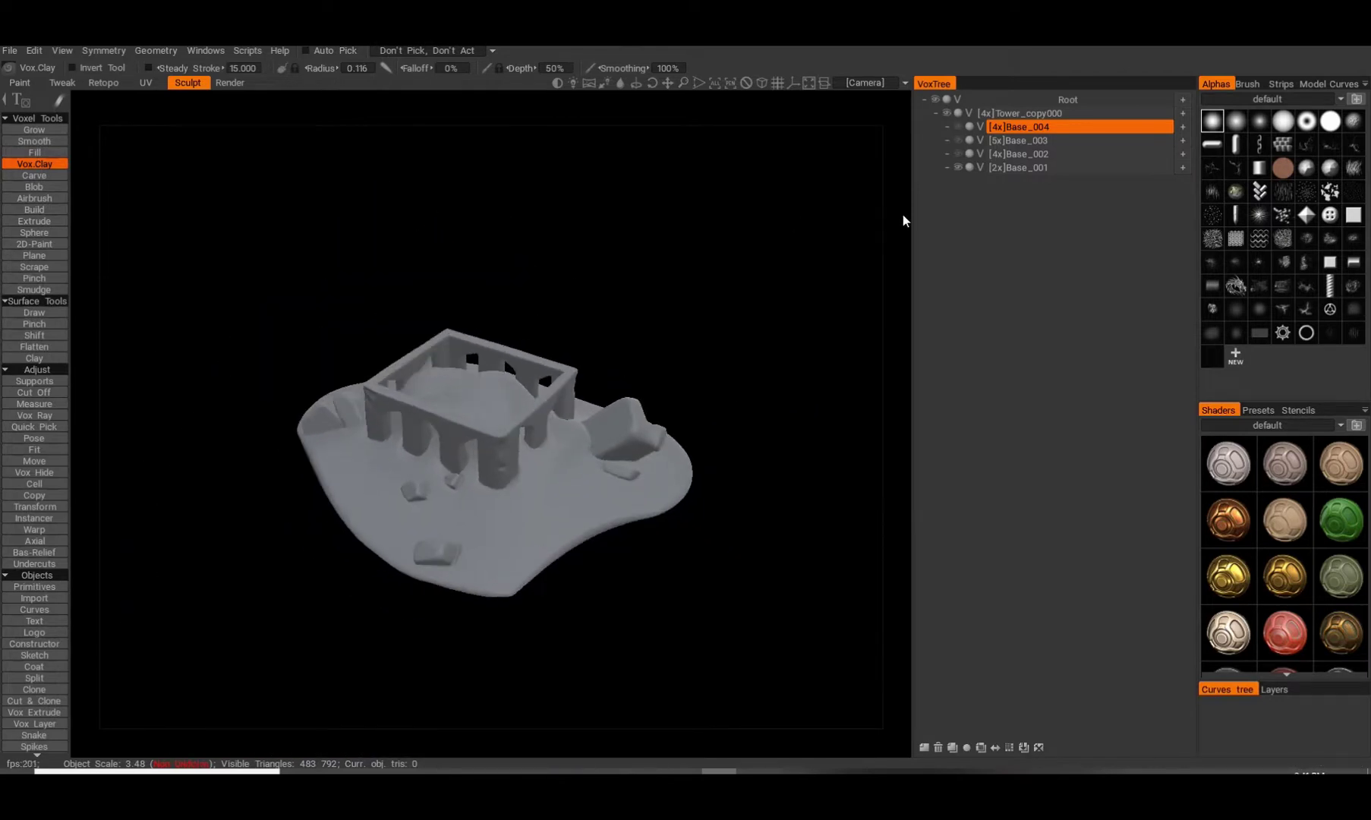
Step: Show Base_002, Base_003 and Base_004 again and inspect the whole assembled tower
{"action": "left_click", "coordinate": [956, 153]}
{"action": "left_click", "coordinate": [957, 144]}
{"action": "left_click", "coordinate": [958, 127]}
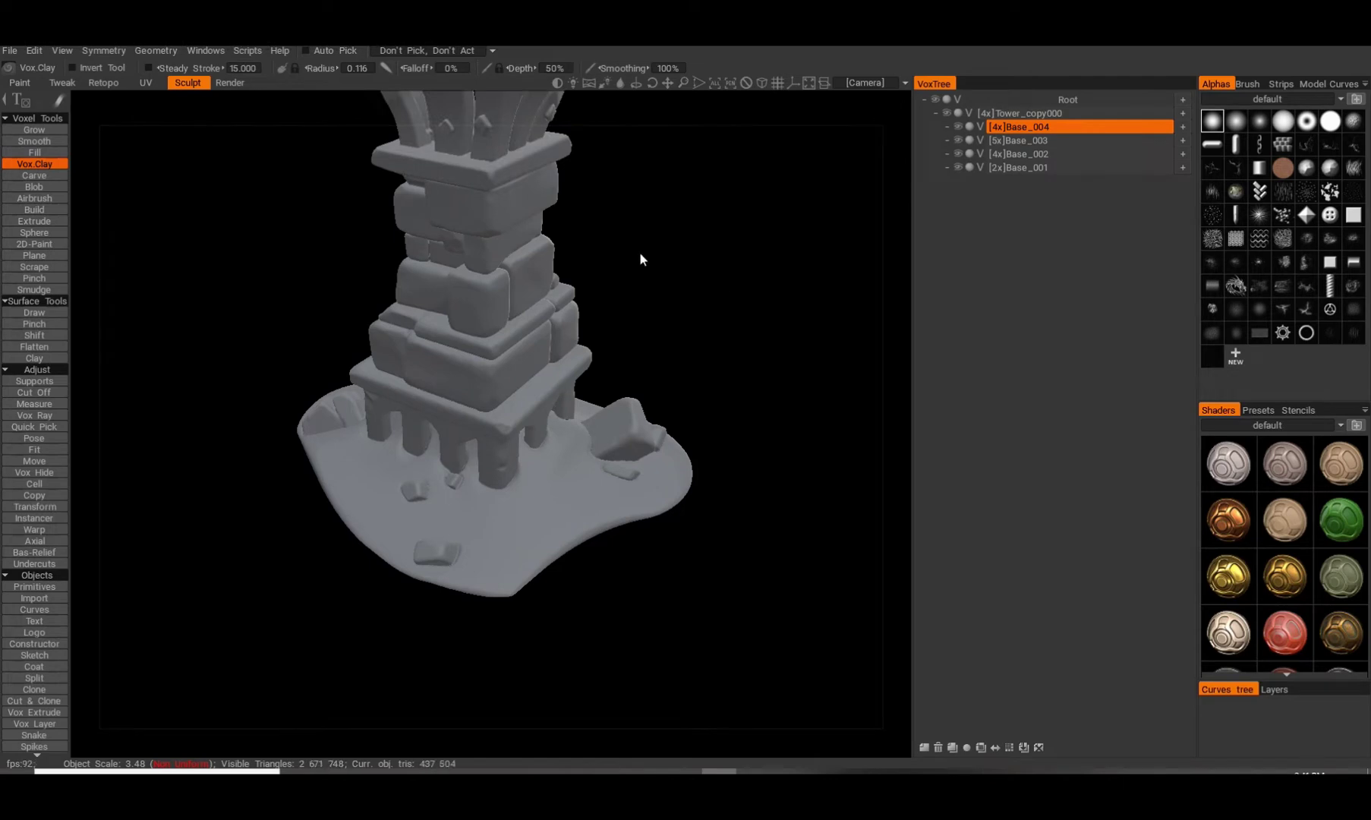
{"action": "scroll", "coordinate": [675, 386], "scroll_direction": "down", "scroll_amount": 3}
{"action": "scroll", "coordinate": [655, 391], "scroll_direction": "up", "scroll_amount": 3}
{"action": "left_click_drag", "start_coordinate": [628, 373], "coordinate": [608, 329]}
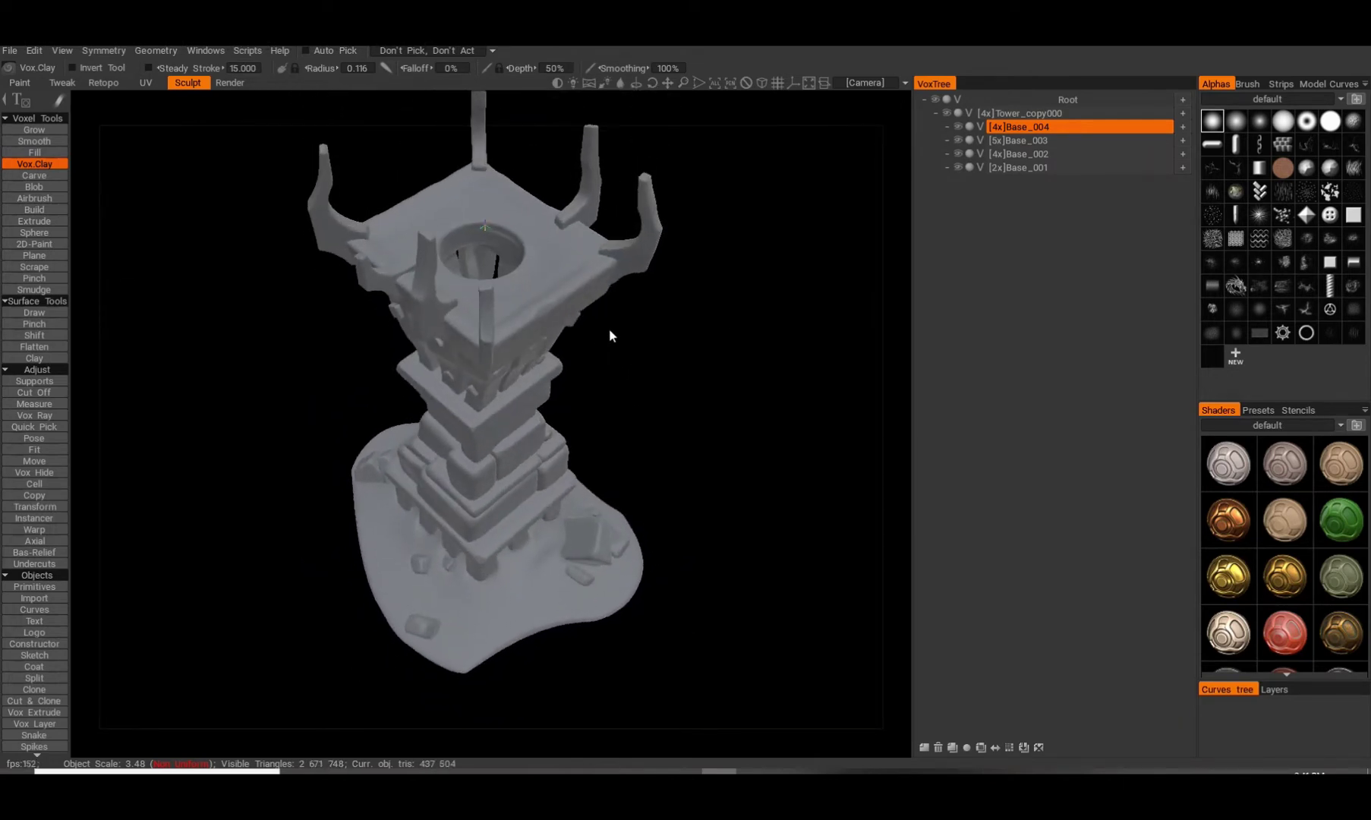
{"action": "scroll", "coordinate": [608, 330], "scroll_direction": "down", "scroll_amount": 1}
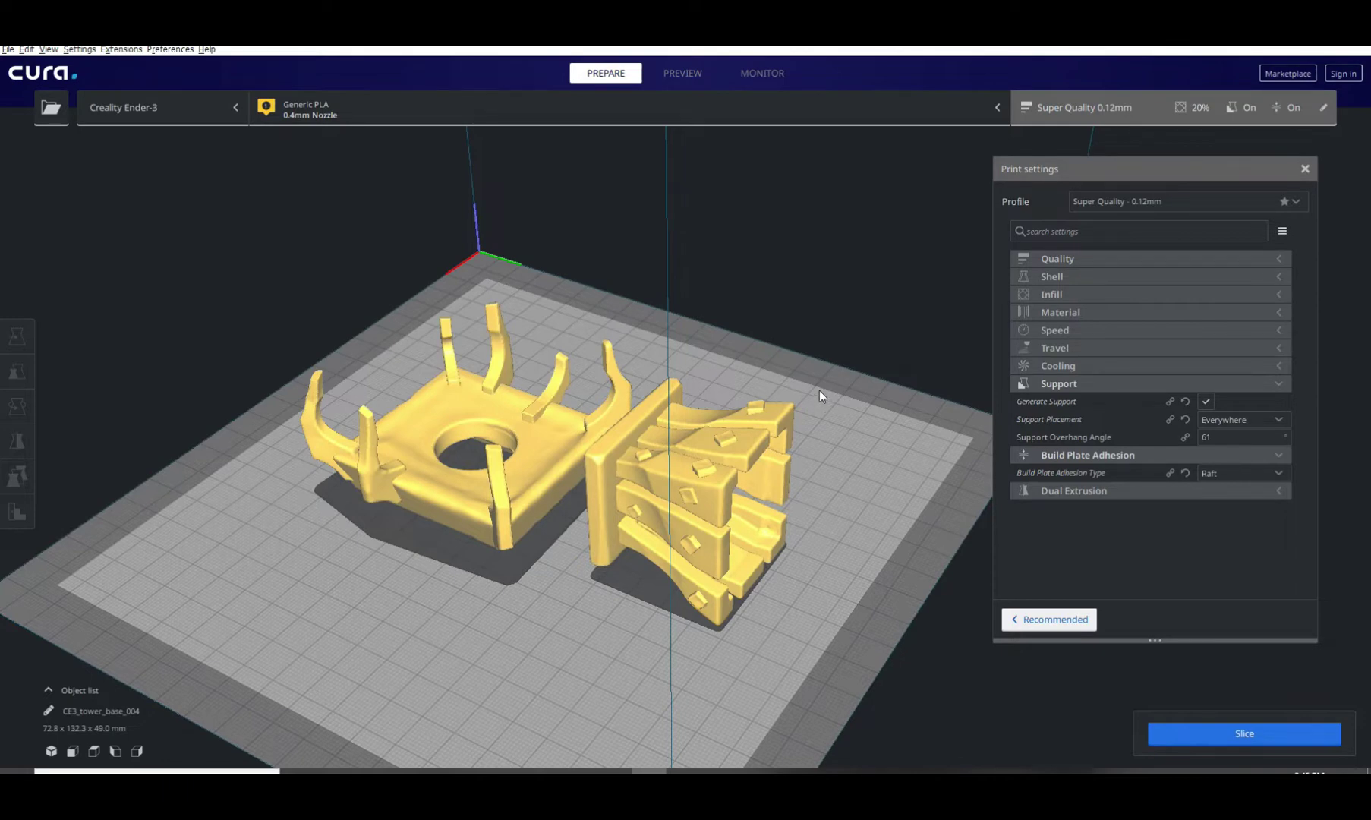
Step: Switch to Cura and rotate the slatted tower section about its red axis so its square base lies flat on the build plate
{"action": "right_click_drag", "start_coordinate": [704, 341], "coordinate": [678, 421]}
{"action": "left_click", "coordinate": [681, 426]}
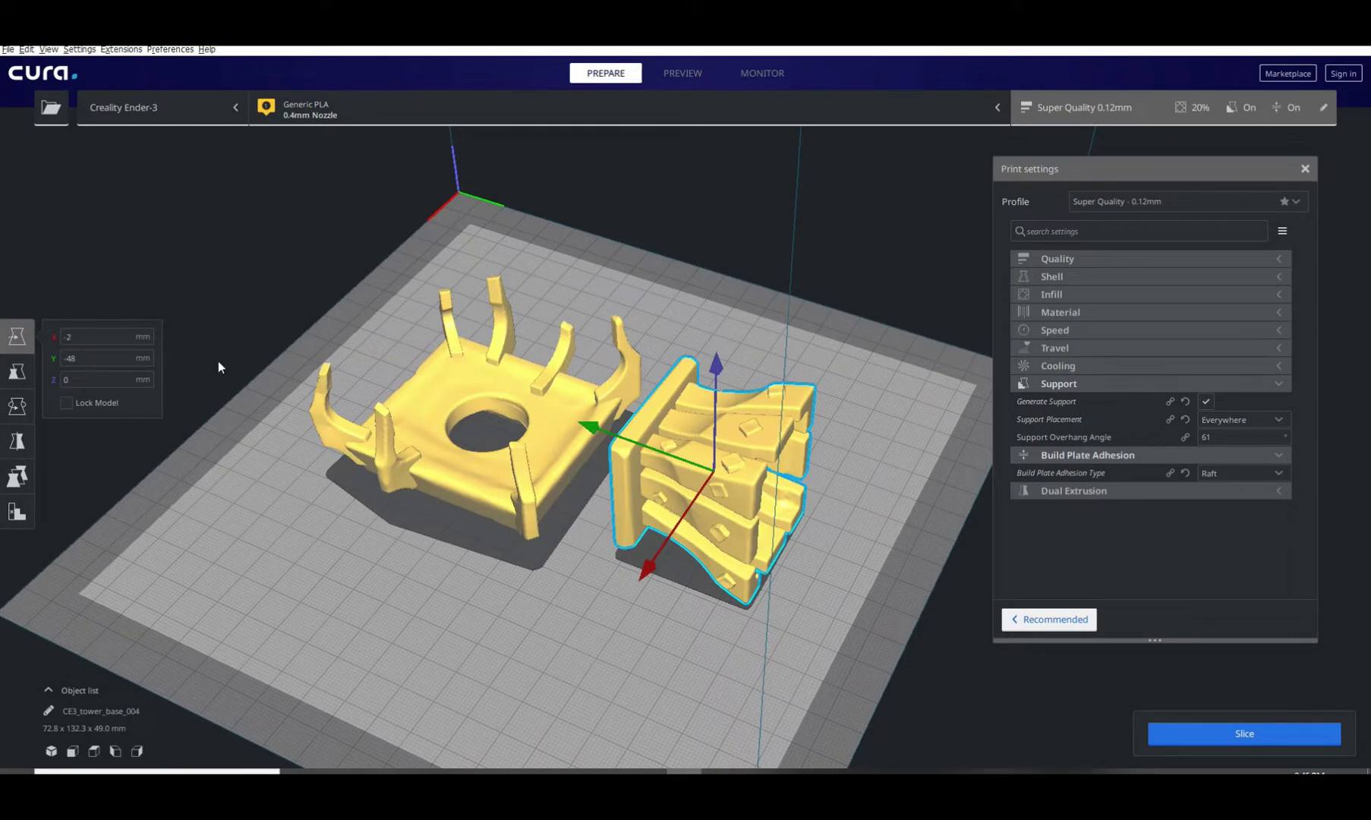
{"action": "left_click", "coordinate": [18, 405]}
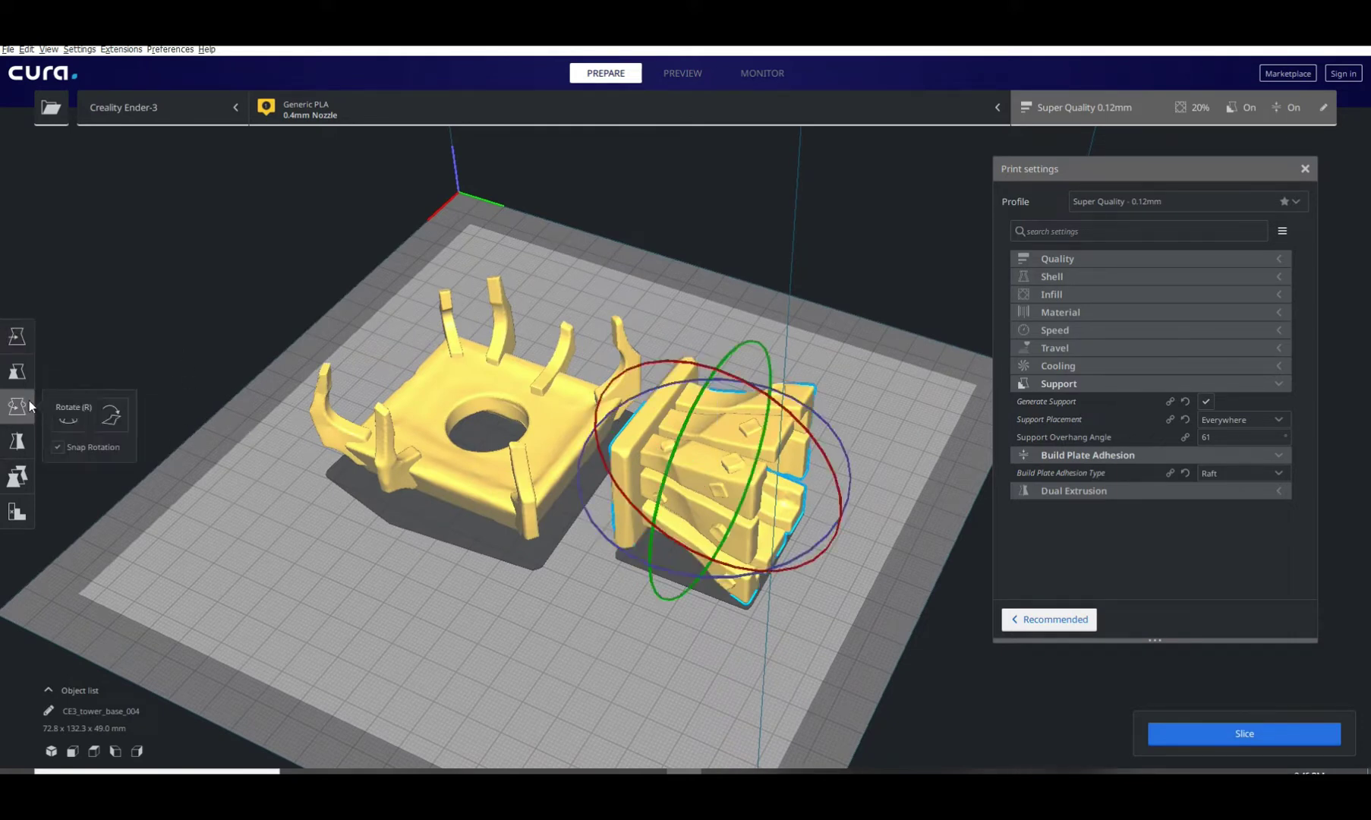
{"action": "left_click", "coordinate": [776, 377]}
{"action": "left_click", "coordinate": [745, 459]}
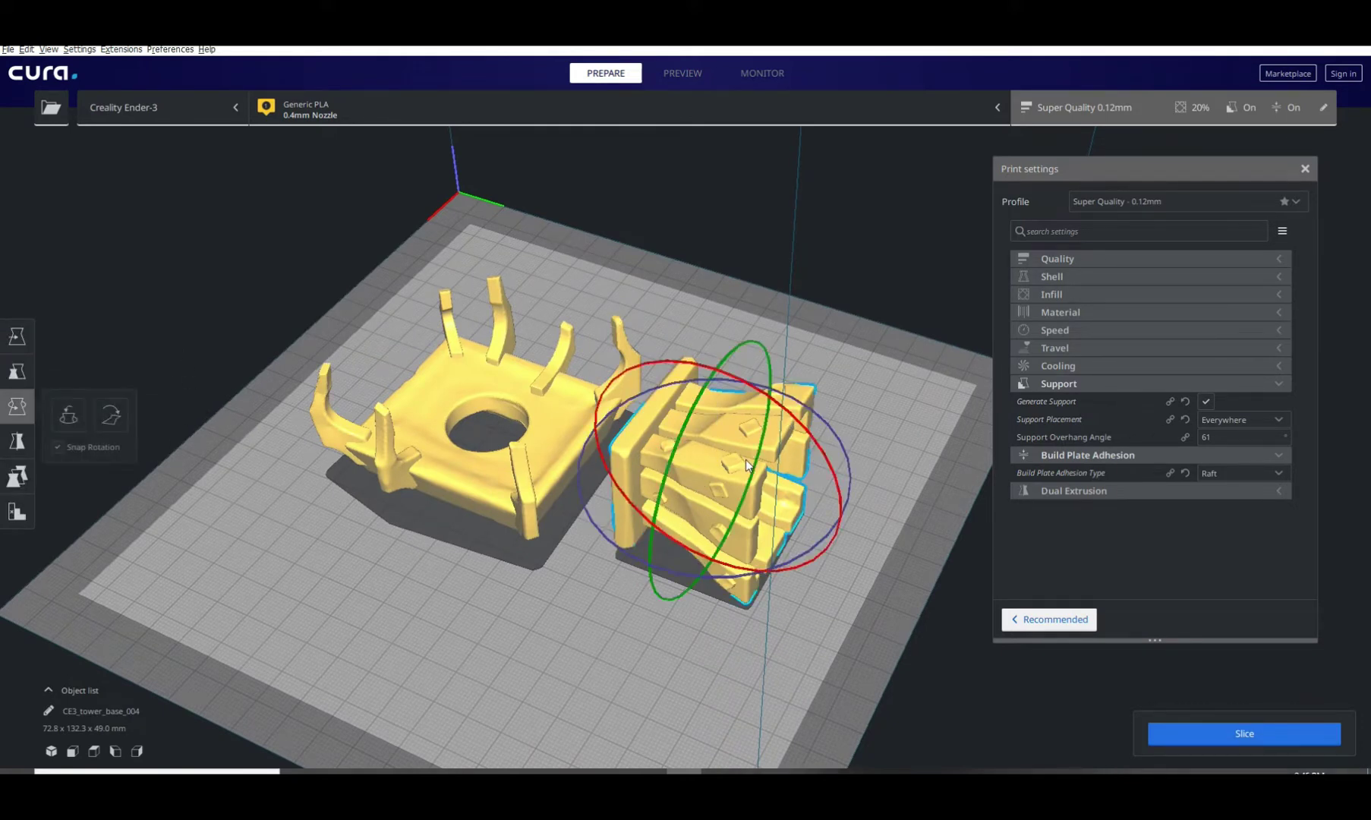
{"action": "left_click", "coordinate": [770, 372]}
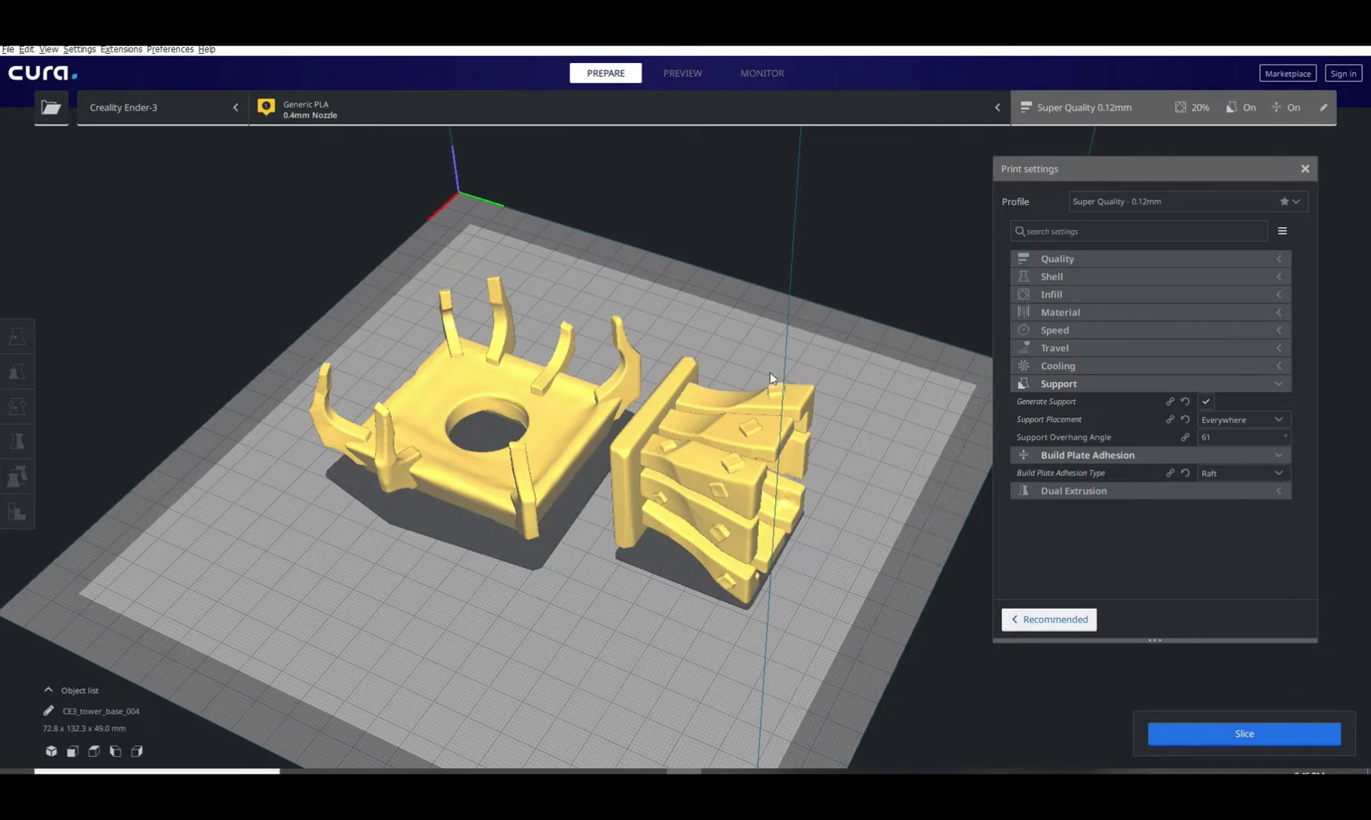
{"action": "left_click", "coordinate": [774, 444]}
{"action": "left_click", "coordinate": [790, 405]}
{"action": "left_click", "coordinate": [745, 409]}
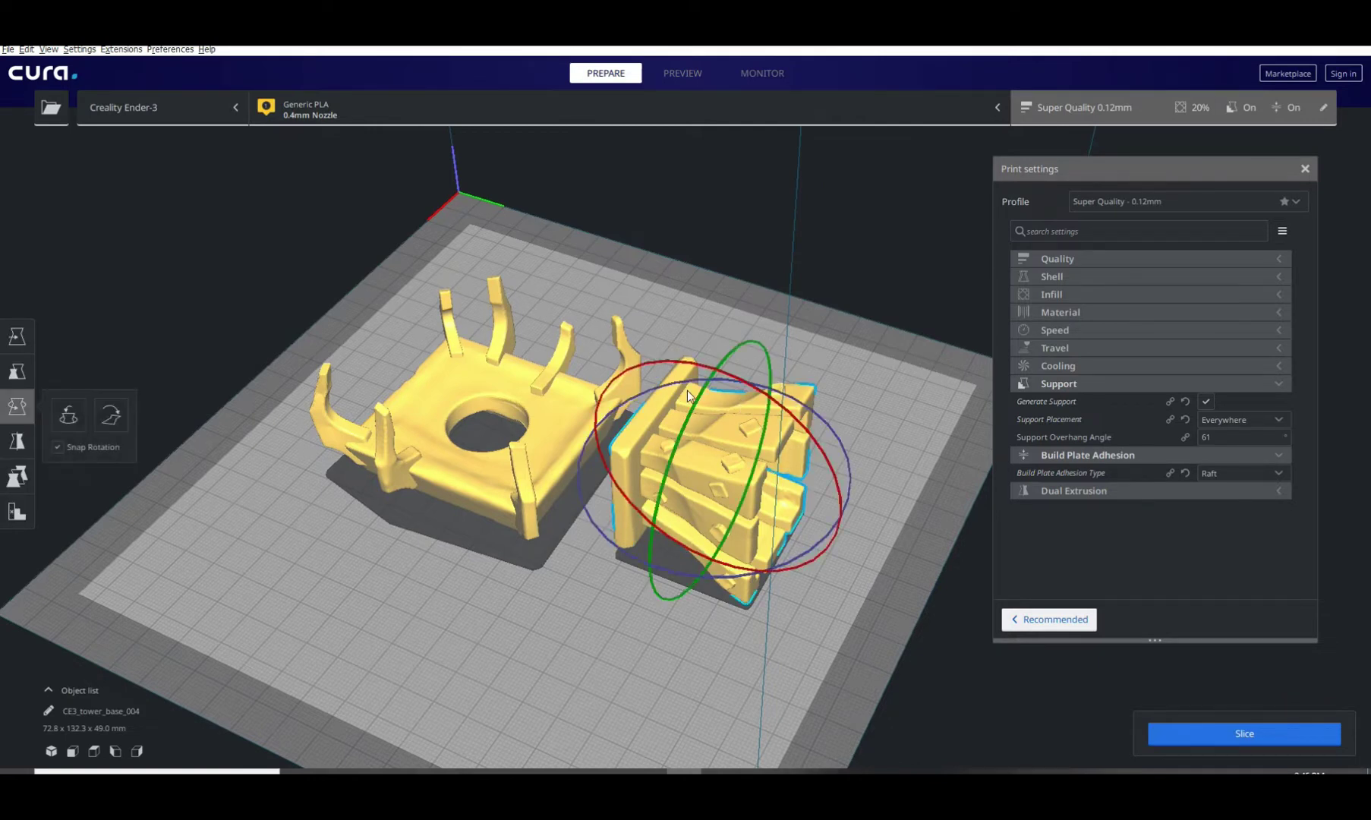
{"action": "left_click_drag", "start_coordinate": [672, 365], "coordinate": [552, 548]}
{"action": "right_click_drag", "start_coordinate": [572, 583], "coordinate": [669, 597]}
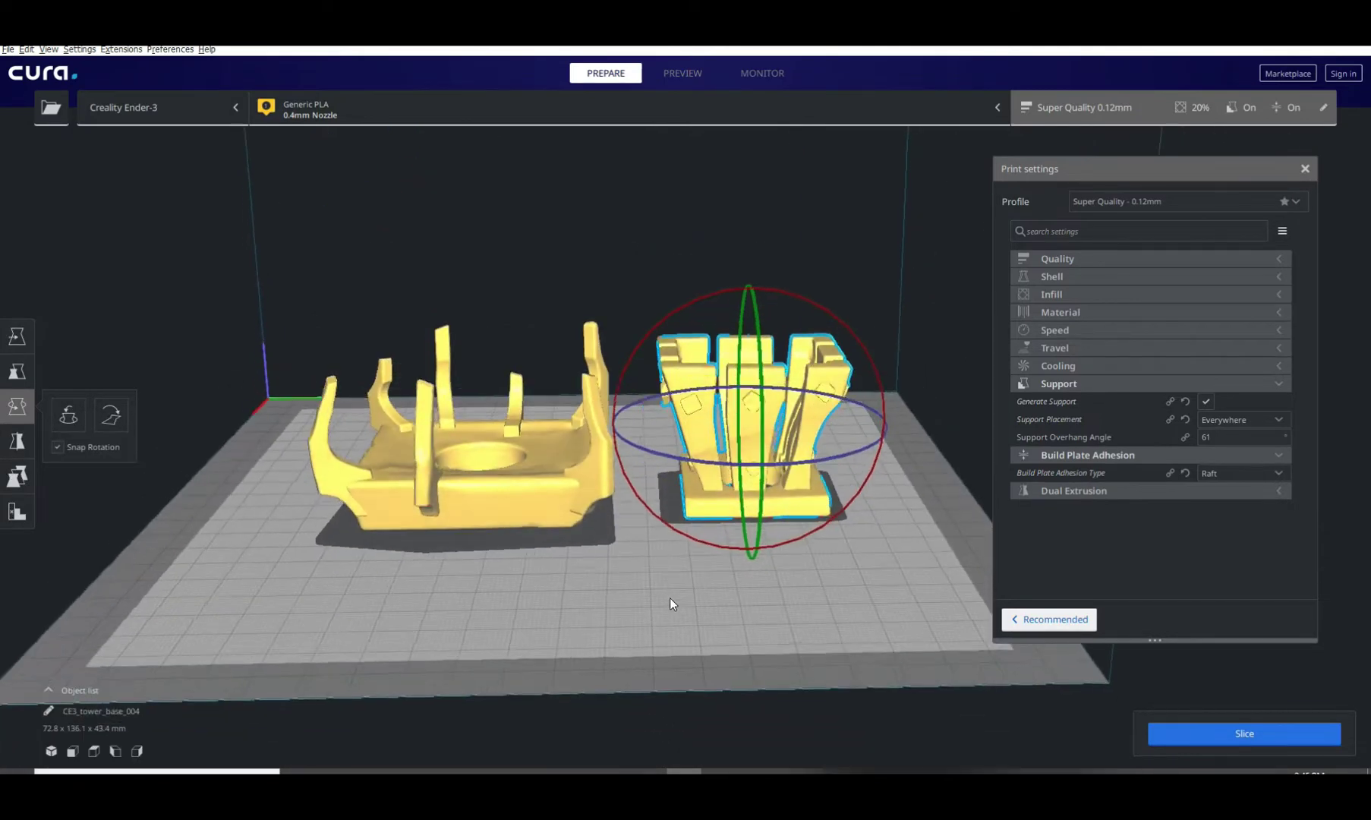
Step: Try to lift the slatted tower section off the build plate along the Z axis
{"action": "left_click", "coordinate": [22, 340]}
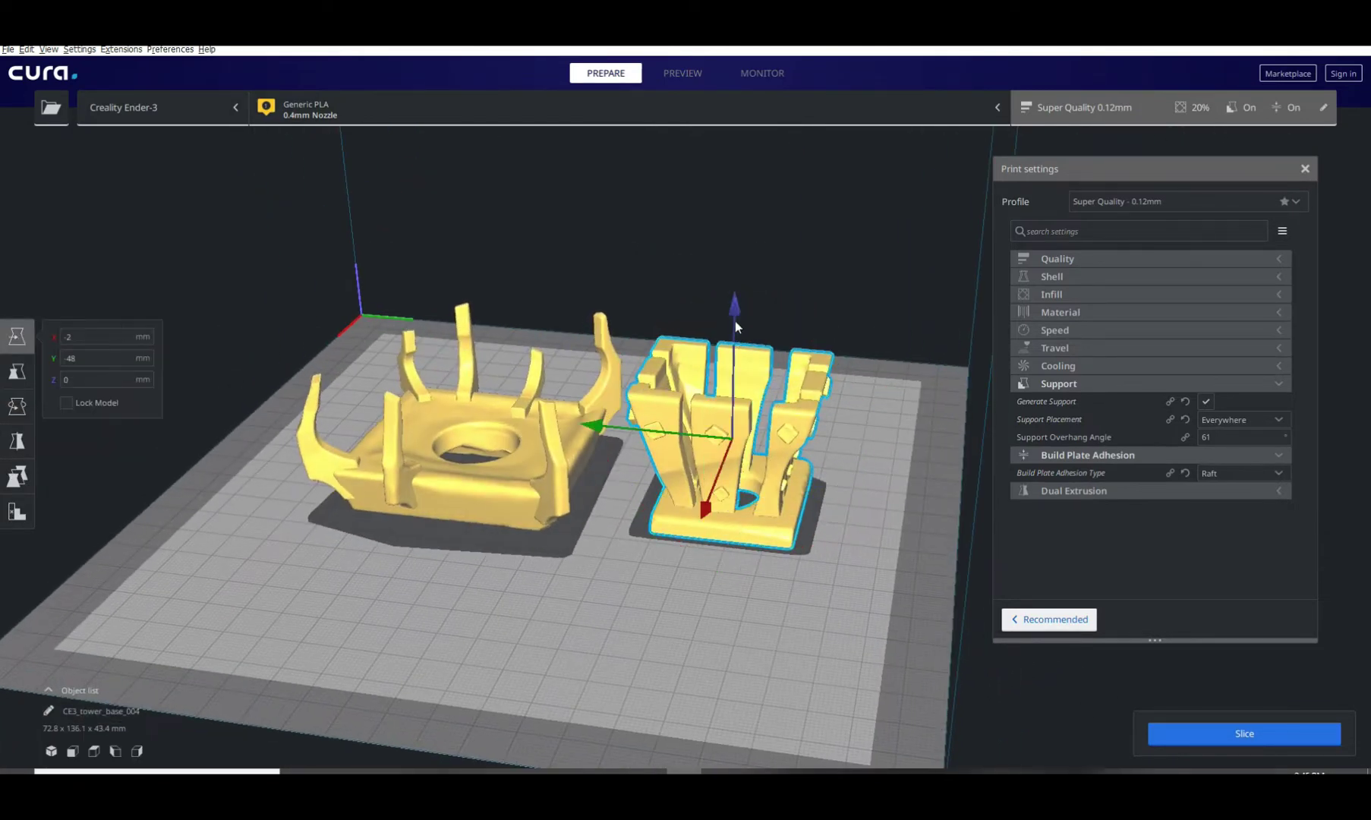
{"action": "left_click_drag", "start_coordinate": [735, 322], "coordinate": [748, 60]}
{"action": "middle_click_drag", "start_coordinate": [637, 370], "coordinate": [612, 415]}
{"action": "right_click_drag", "start_coordinate": [659, 275], "coordinate": [552, 319]}
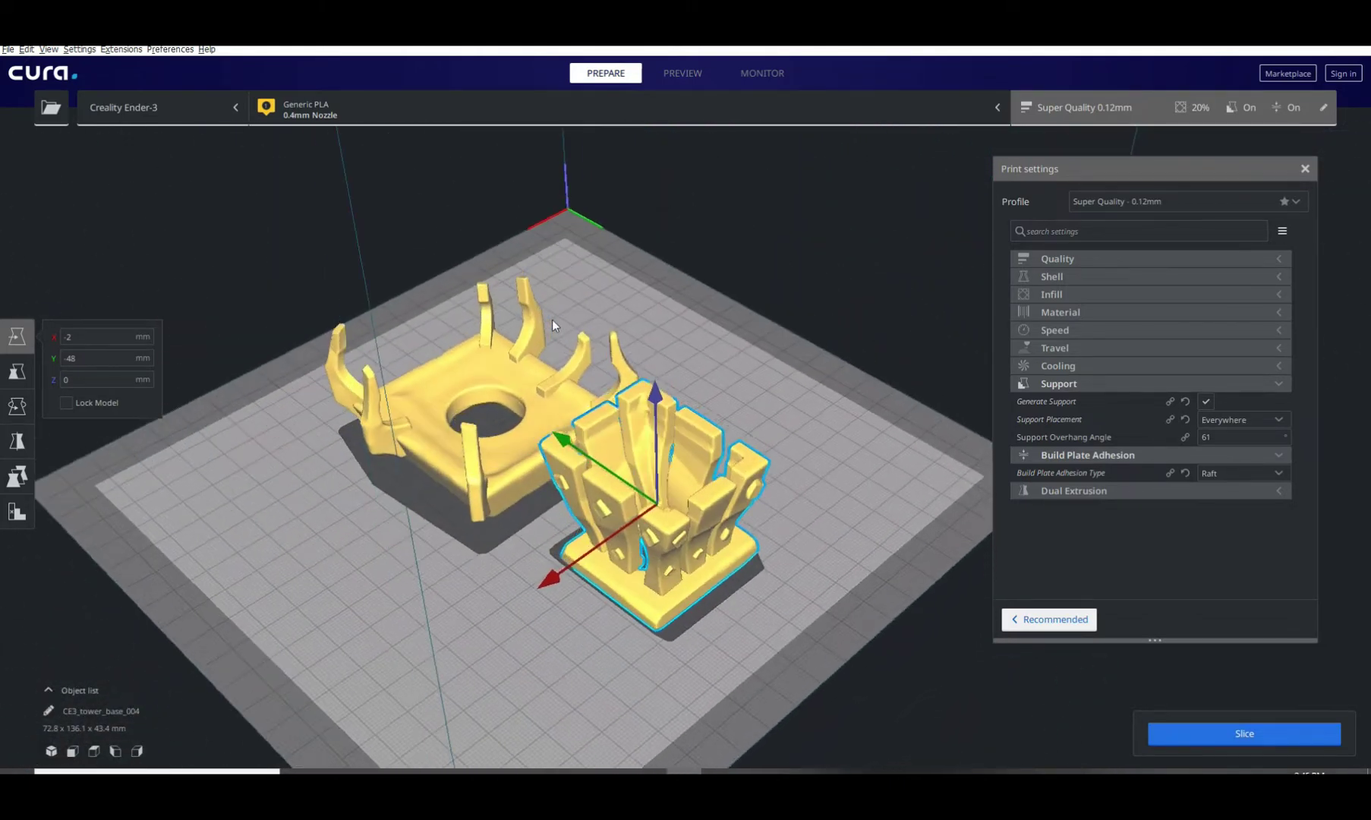
Step: Review the available print quality profiles and the list of preset printers without changing either selection
{"action": "left_click", "coordinate": [1095, 203]}
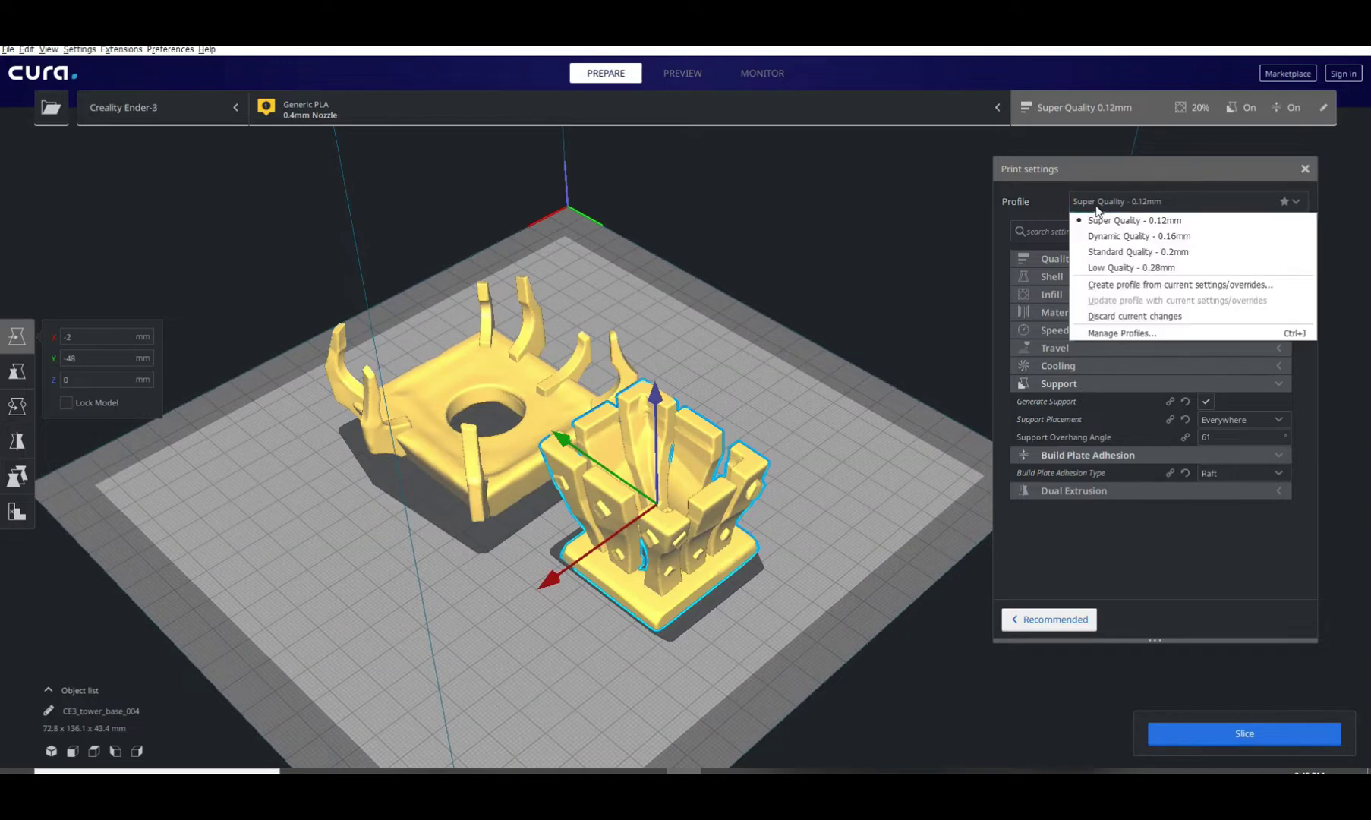
{"action": "left_click", "coordinate": [1098, 200]}
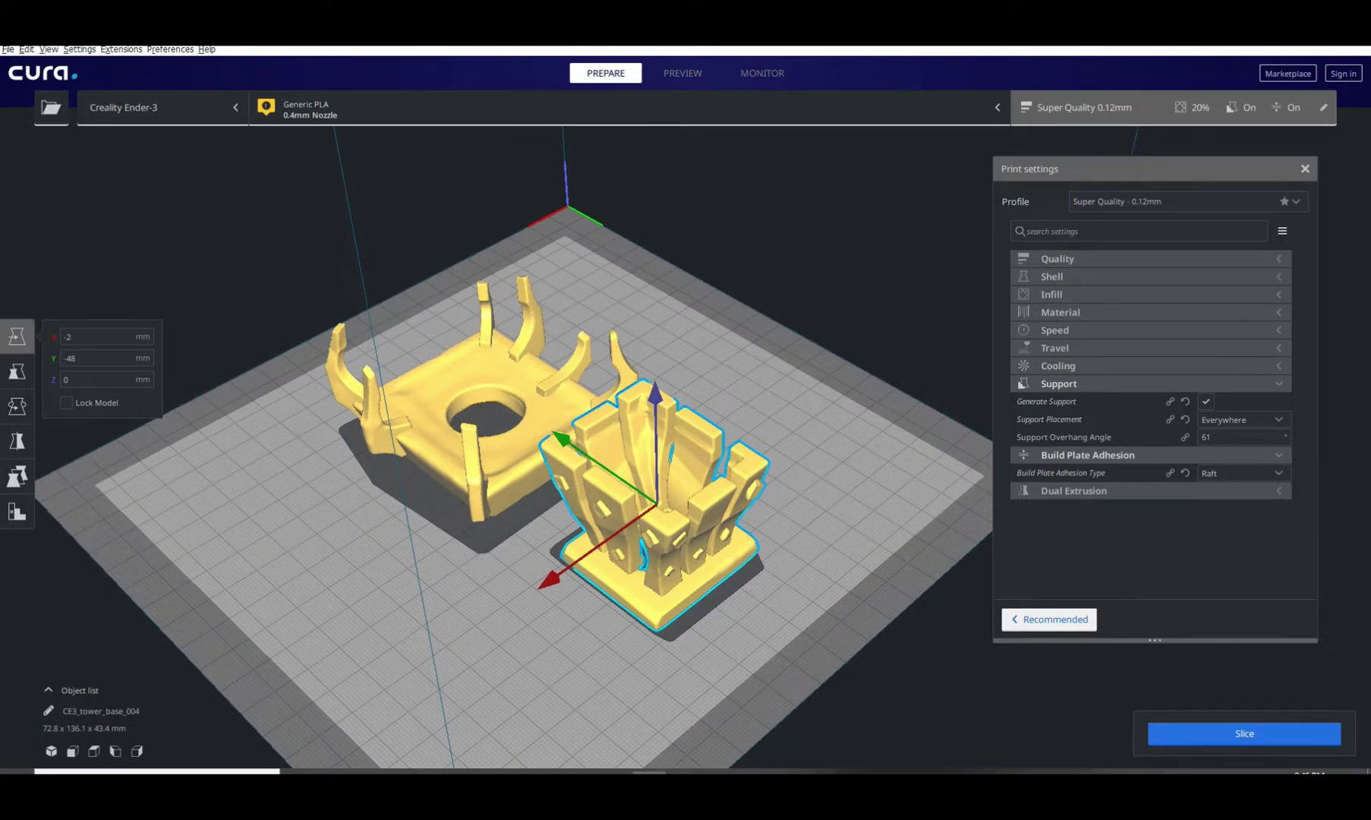
{"action": "left_click", "coordinate": [158, 105]}
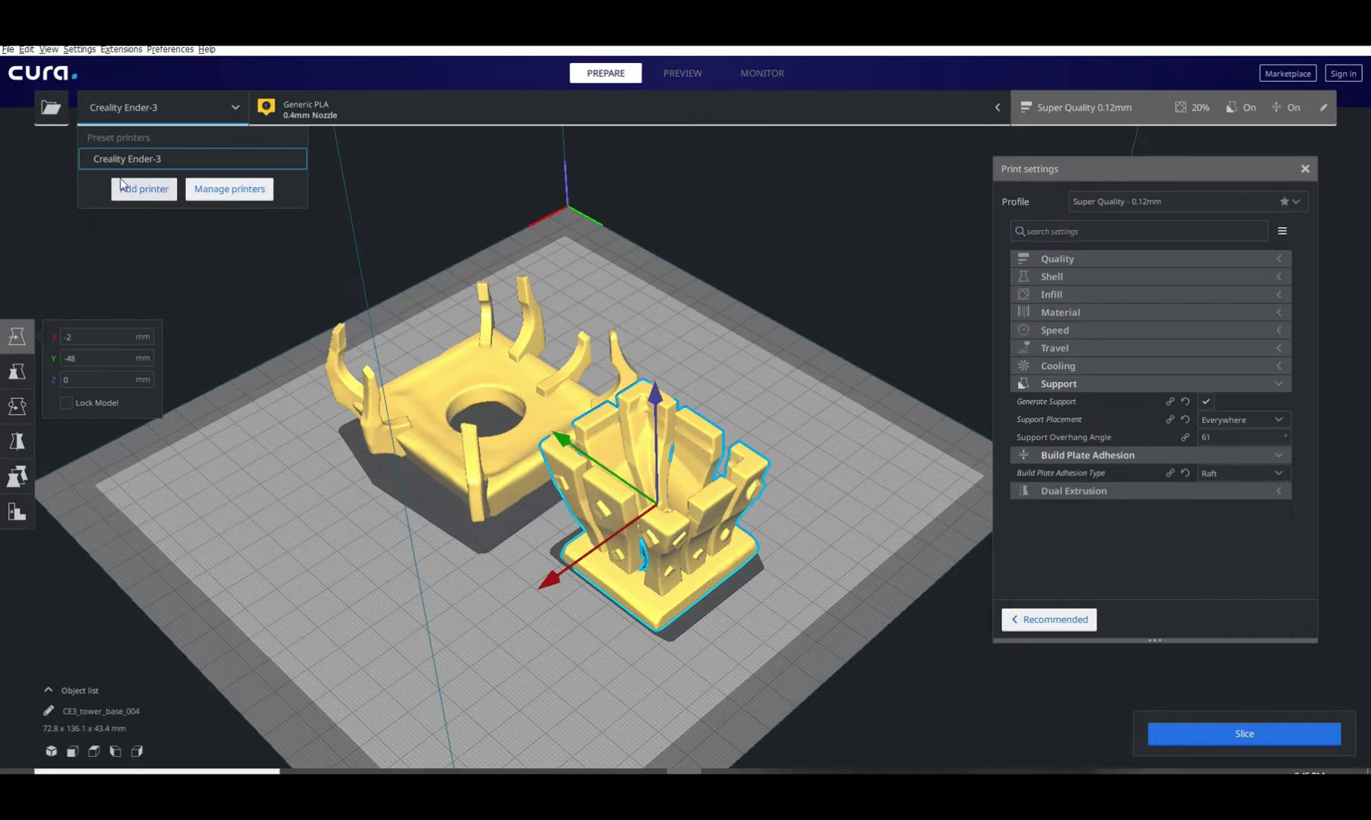
{"action": "left_click", "coordinate": [175, 118]}
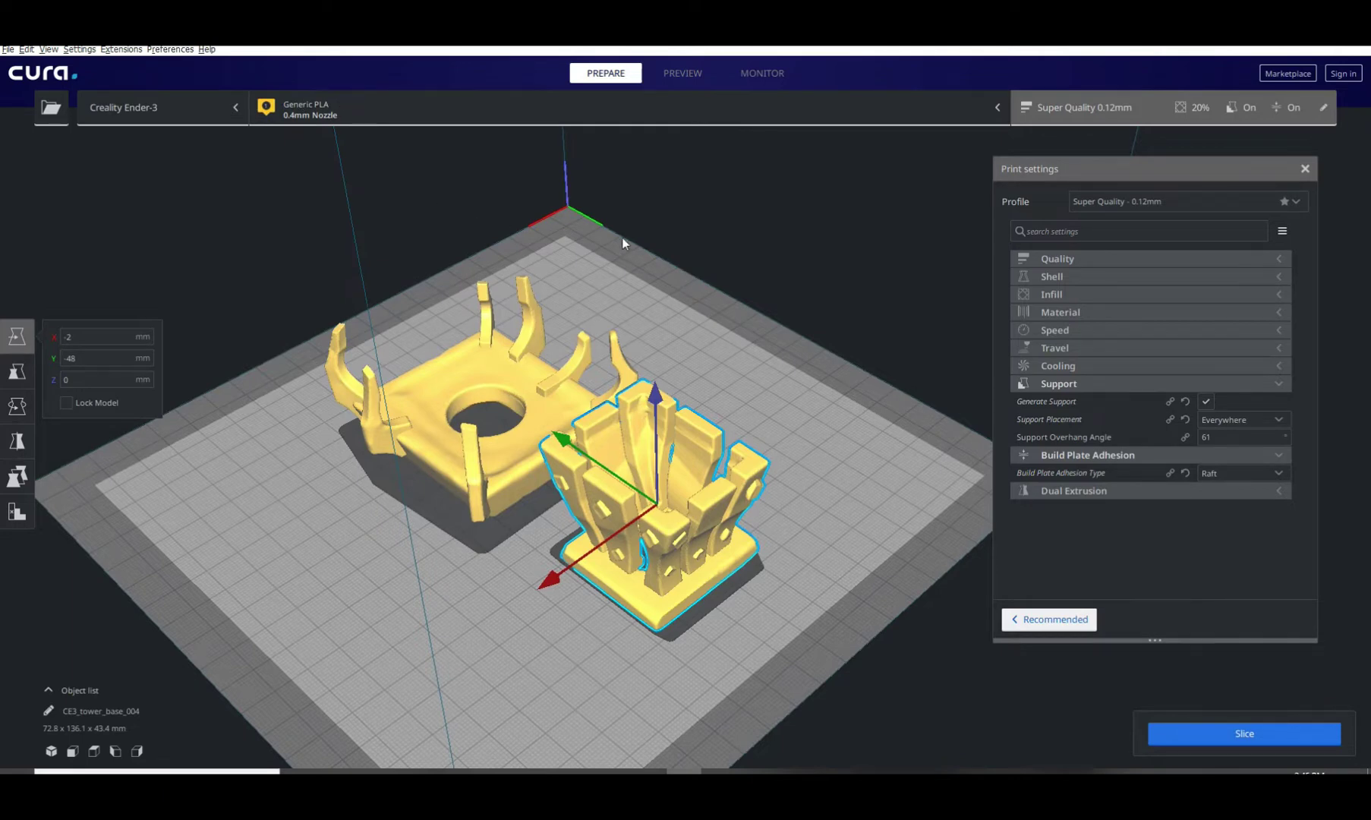
Step: Slice both tower parts with the Super Quality 0.12mm profile and open the layer preview
{"action": "left_click", "coordinate": [677, 284]}
{"action": "mouse_move", "coordinate": [642, 320]}
{"action": "right_mouse_down"}
{"action": "mouse_move", "coordinate": [670, 350]}
{"action": "mouse_move", "coordinate": [660, 383]}
{"action": "mouse_move", "coordinate": [595, 389]}
{"action": "mouse_move", "coordinate": [656, 314]}
{"action": "mouse_move", "coordinate": [682, 317]}
{"action": "mouse_move", "coordinate": [672, 346]}
{"action": "mouse_move", "coordinate": [658, 323]}
{"action": "right_mouse_up"}
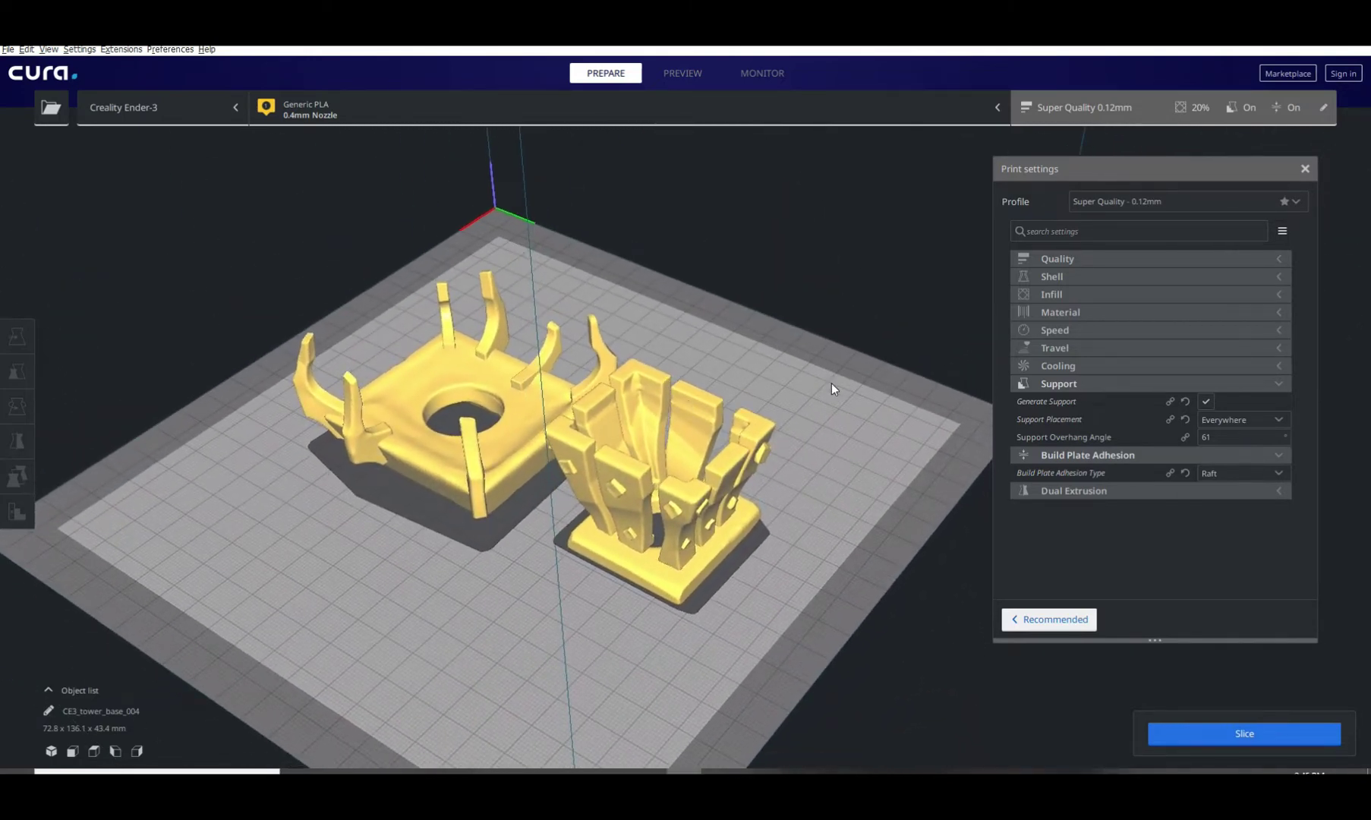
{"action": "right_click_drag", "start_coordinate": [832, 384], "coordinate": [581, 517]}
{"action": "right_click_drag", "start_coordinate": [672, 427], "coordinate": [589, 560]}
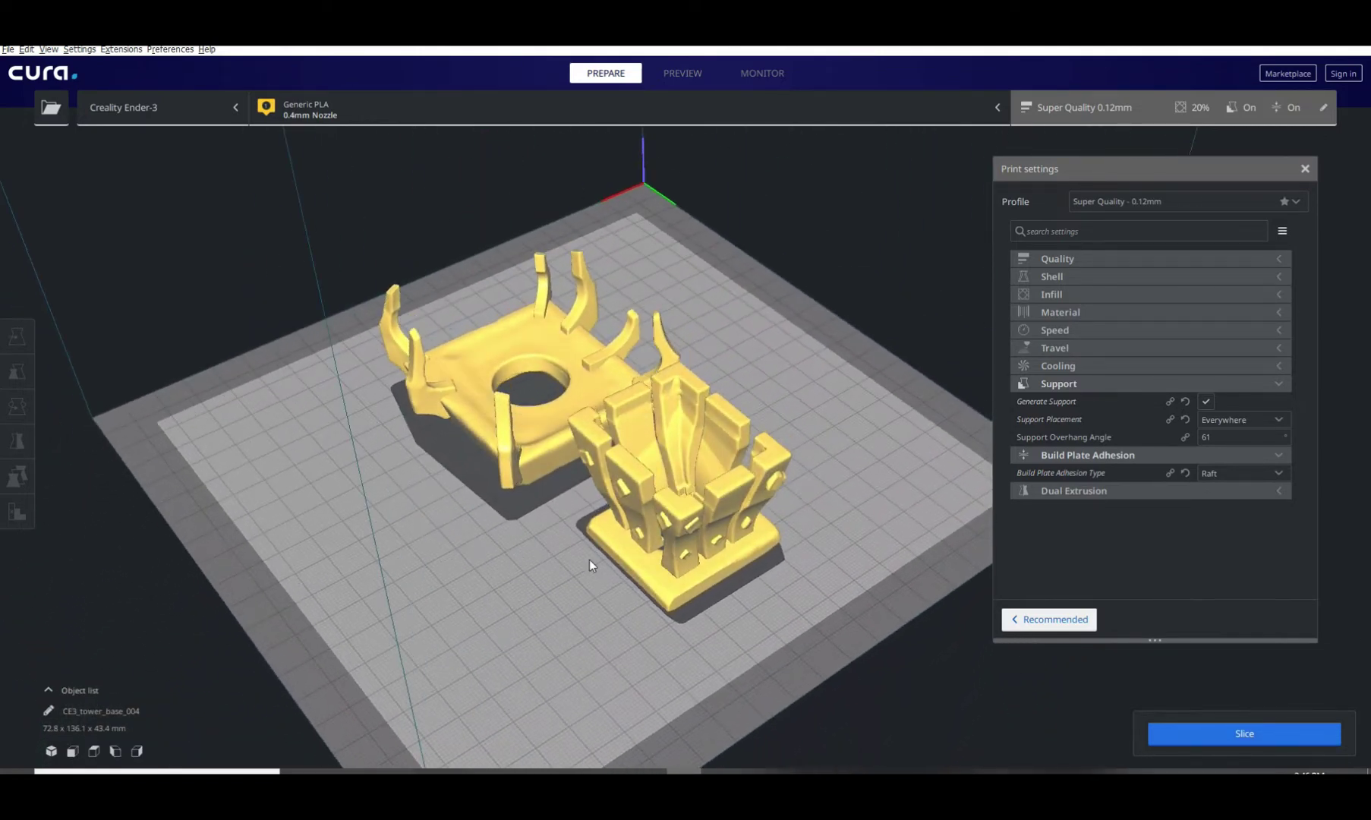
{"action": "right_click_drag", "start_coordinate": [765, 593], "coordinate": [838, 605]}
{"action": "left_click", "coordinate": [1211, 734]}
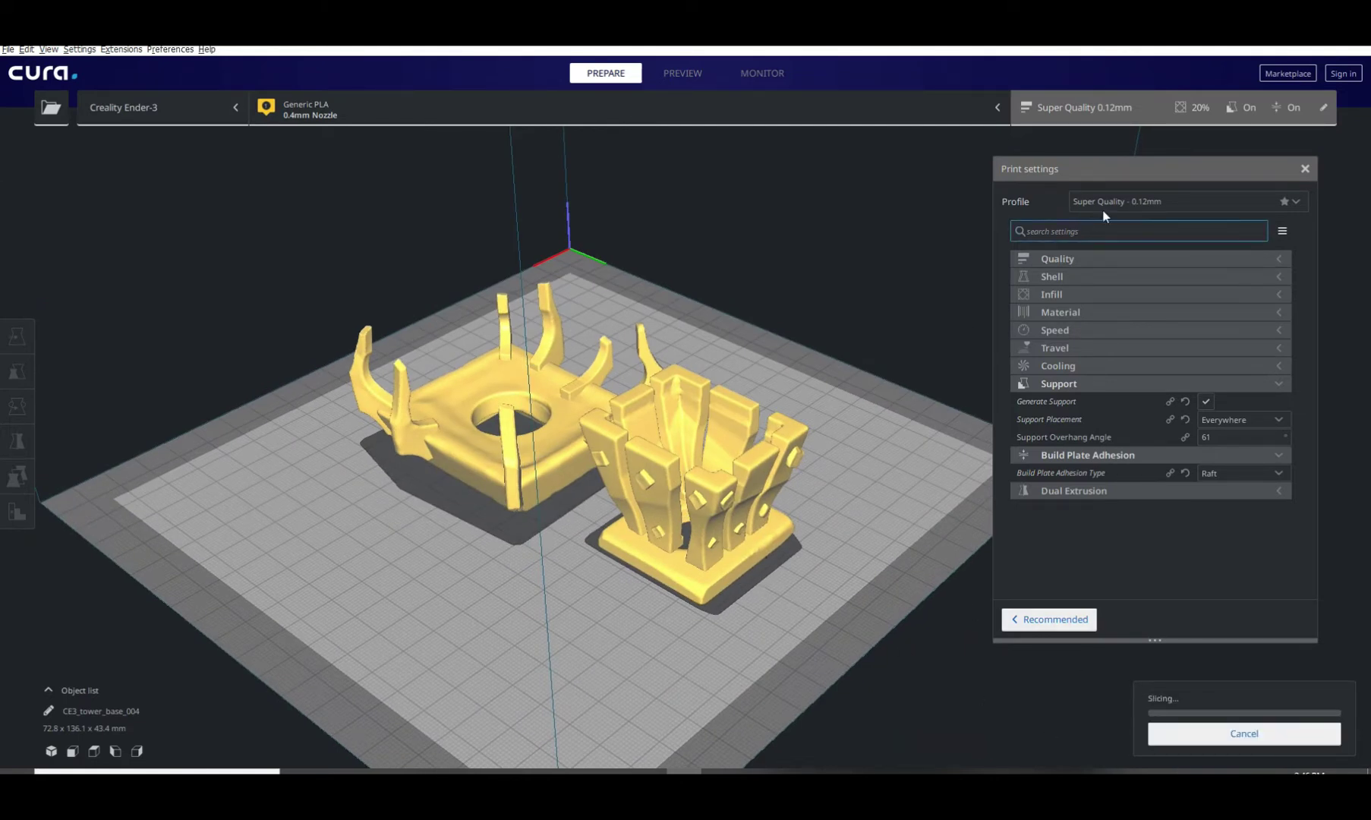
{"action": "left_click_drag", "start_coordinate": [1148, 163], "coordinate": [1086, 170]}
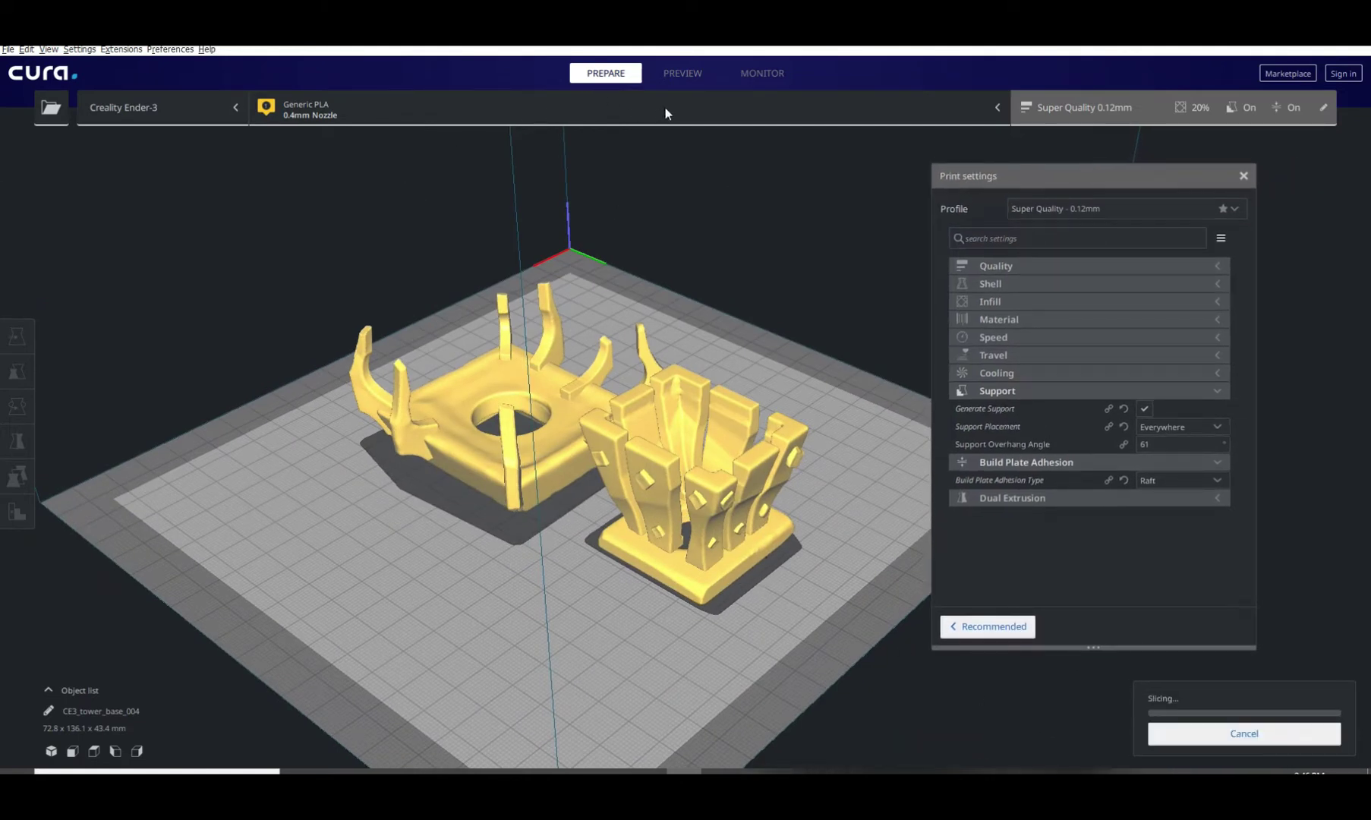
{"action": "left_click", "coordinate": [680, 70]}
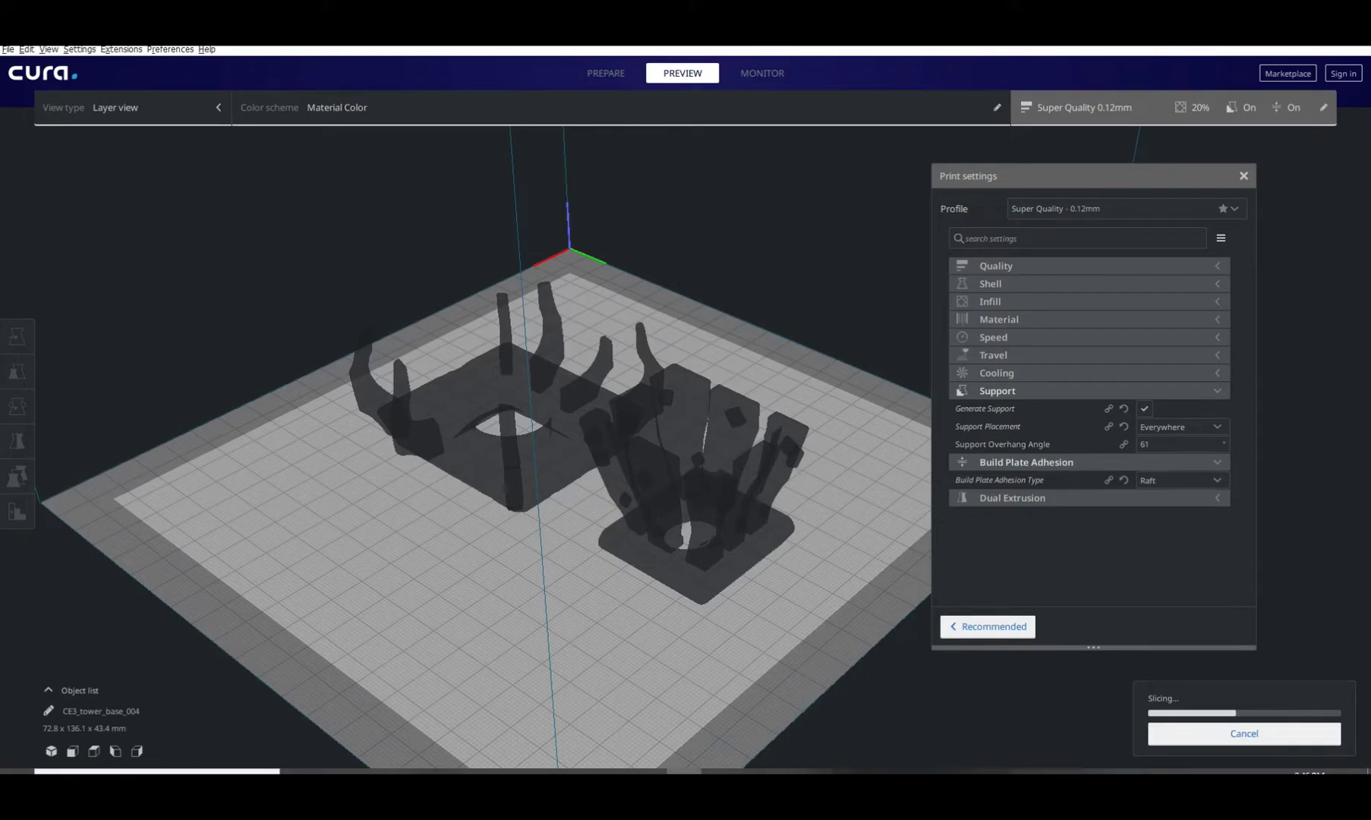
Step: Lower the displayed layers to 283 and examine the supports, raft and internal structure of both sliced tower parts
{"action": "right_click_drag", "start_coordinate": [768, 392], "coordinate": [882, 349]}
{"action": "scroll", "coordinate": [759, 483], "scroll_direction": "up", "scroll_amount": 4}
{"action": "right_click_drag", "start_coordinate": [745, 510], "coordinate": [524, 456]}
{"action": "left_click_drag", "start_coordinate": [1348, 297], "coordinate": [1348, 358]}
{"action": "right_click_drag", "start_coordinate": [901, 298], "coordinate": [959, 293]}
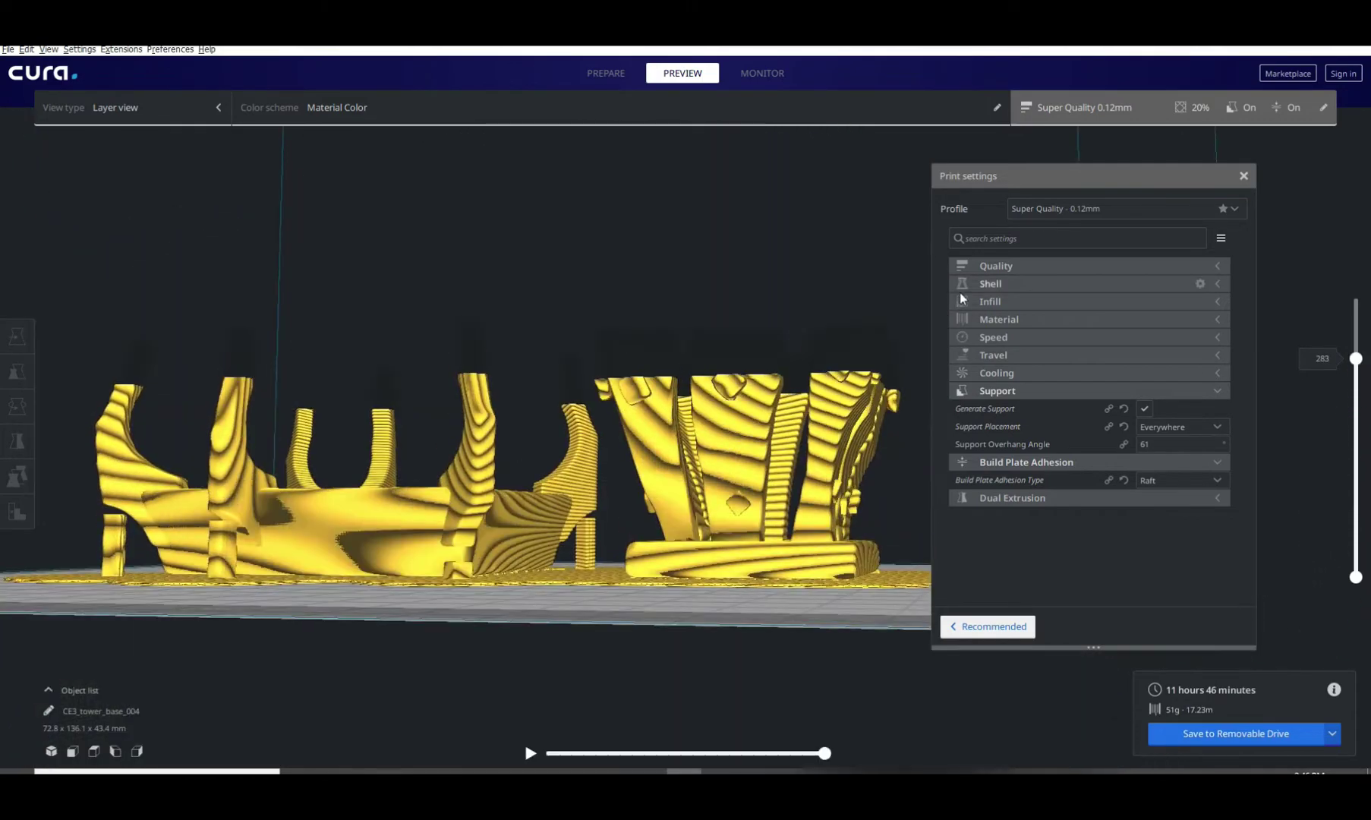
{"action": "right_click_drag", "start_coordinate": [796, 208], "coordinate": [805, 364]}
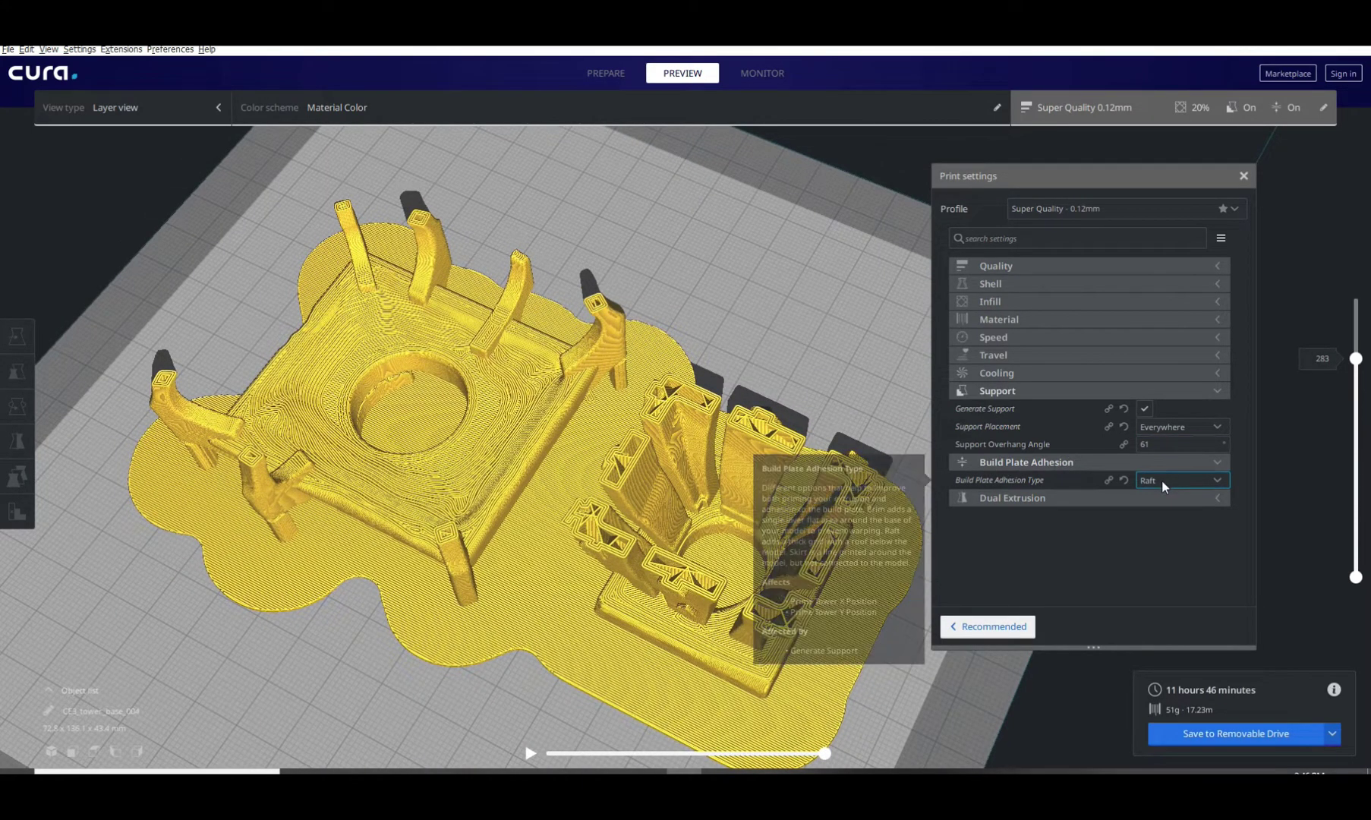
{"action": "right_click_drag", "start_coordinate": [832, 305], "coordinate": [821, 389]}
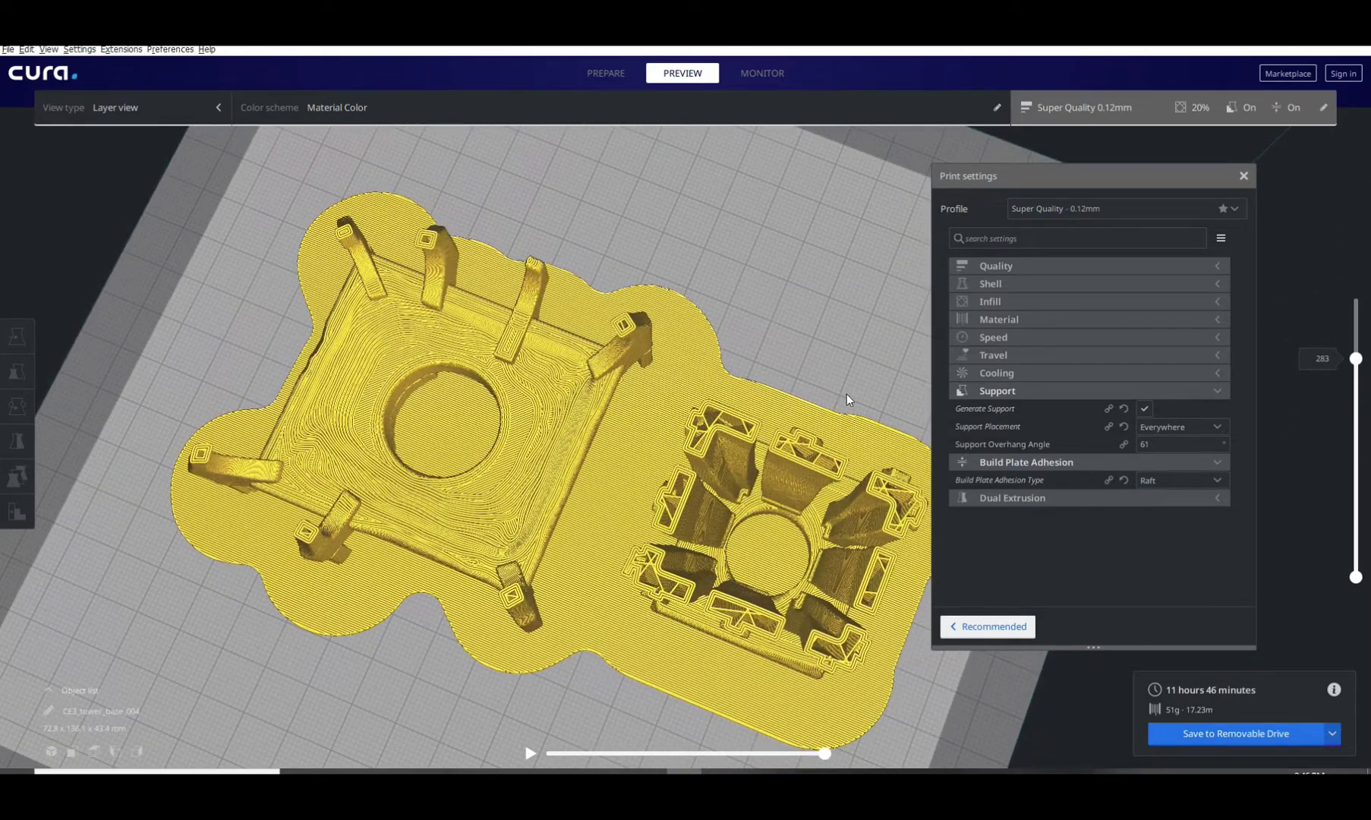
Step: Try the Skirt and Brim build plate adhesion types and return the setting to Raft
{"action": "mouse_move", "coordinate": [1142, 471]}
{"action": "right_click_drag", "start_coordinate": [911, 327], "coordinate": [829, 323]}
{"action": "left_click", "coordinate": [1158, 479]}
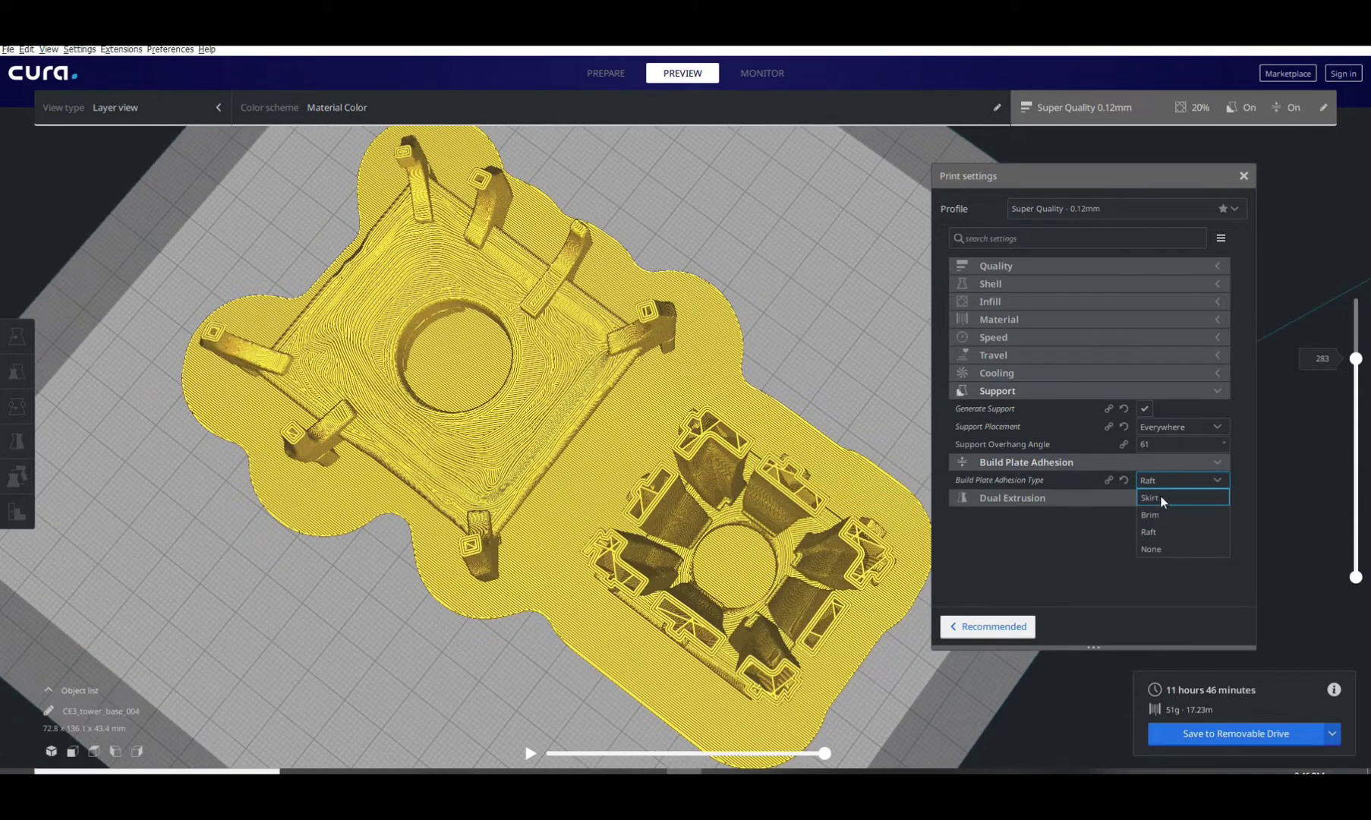
{"action": "left_click", "coordinate": [1160, 496]}
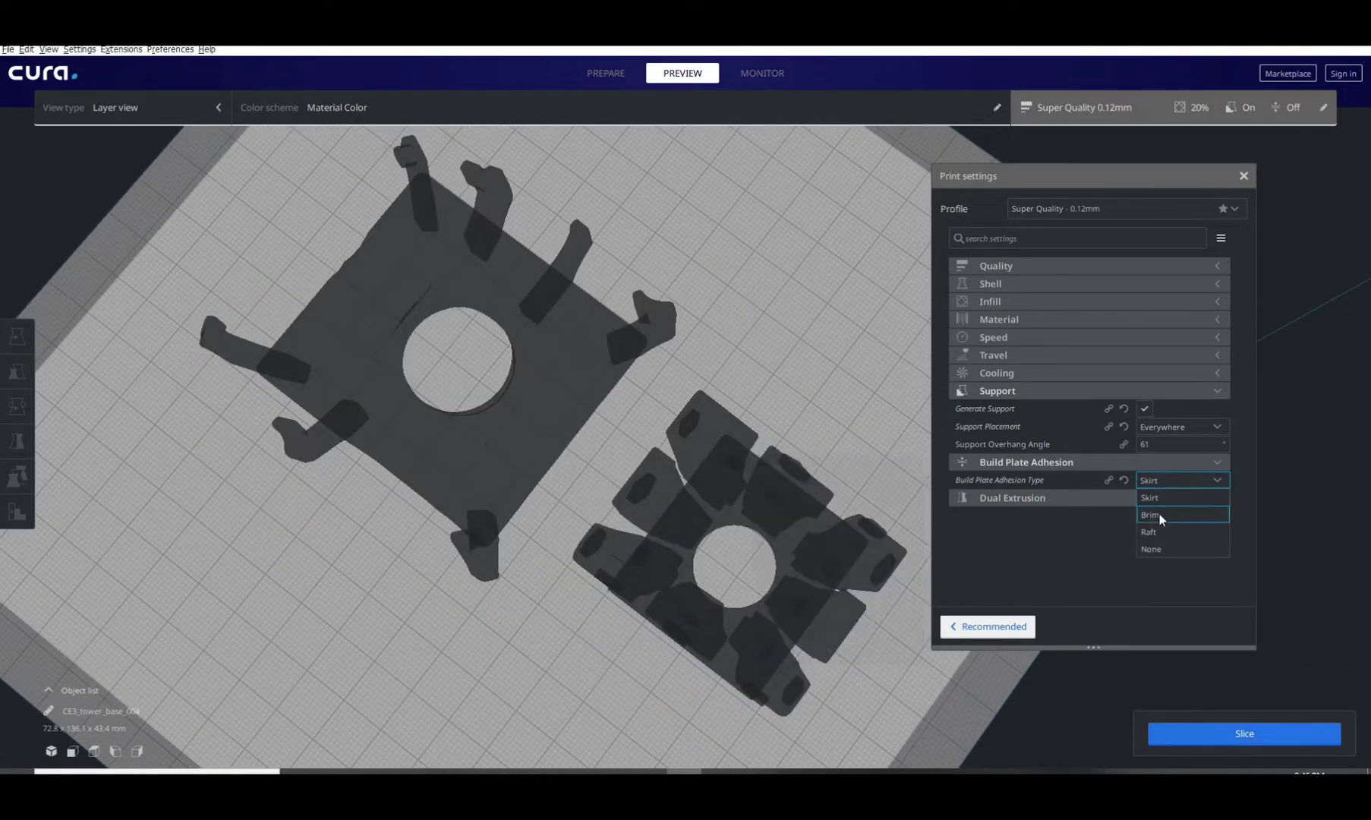
{"action": "left_click", "coordinate": [1162, 514]}
{"action": "left_click", "coordinate": [1168, 480]}
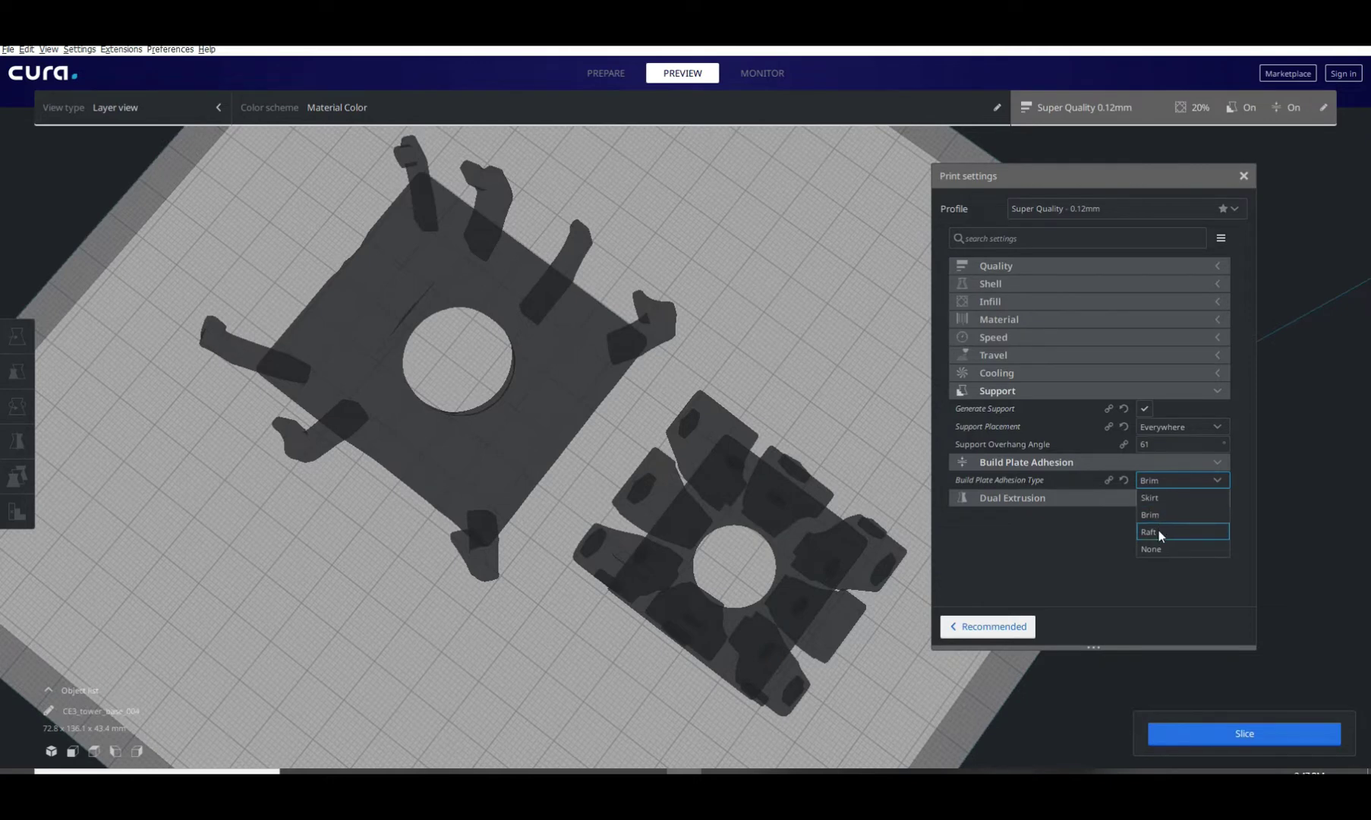
{"action": "left_click", "coordinate": [1159, 530]}
{"action": "right_click_drag", "start_coordinate": [799, 343], "coordinate": [811, 281]}
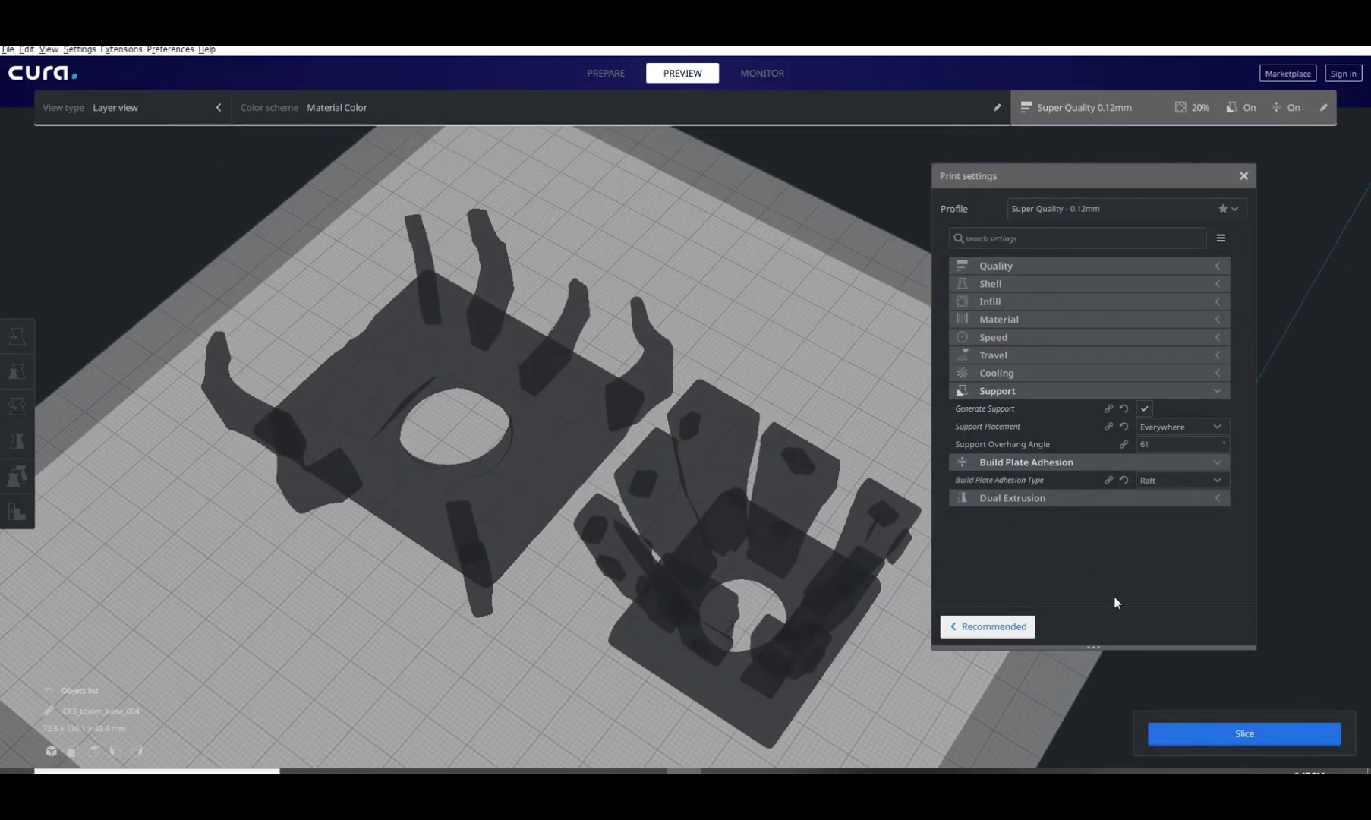
Step: Slice the two tower parts again with Raft build plate adhesion and supports placed everywhere
{"action": "left_click", "coordinate": [1219, 737]}
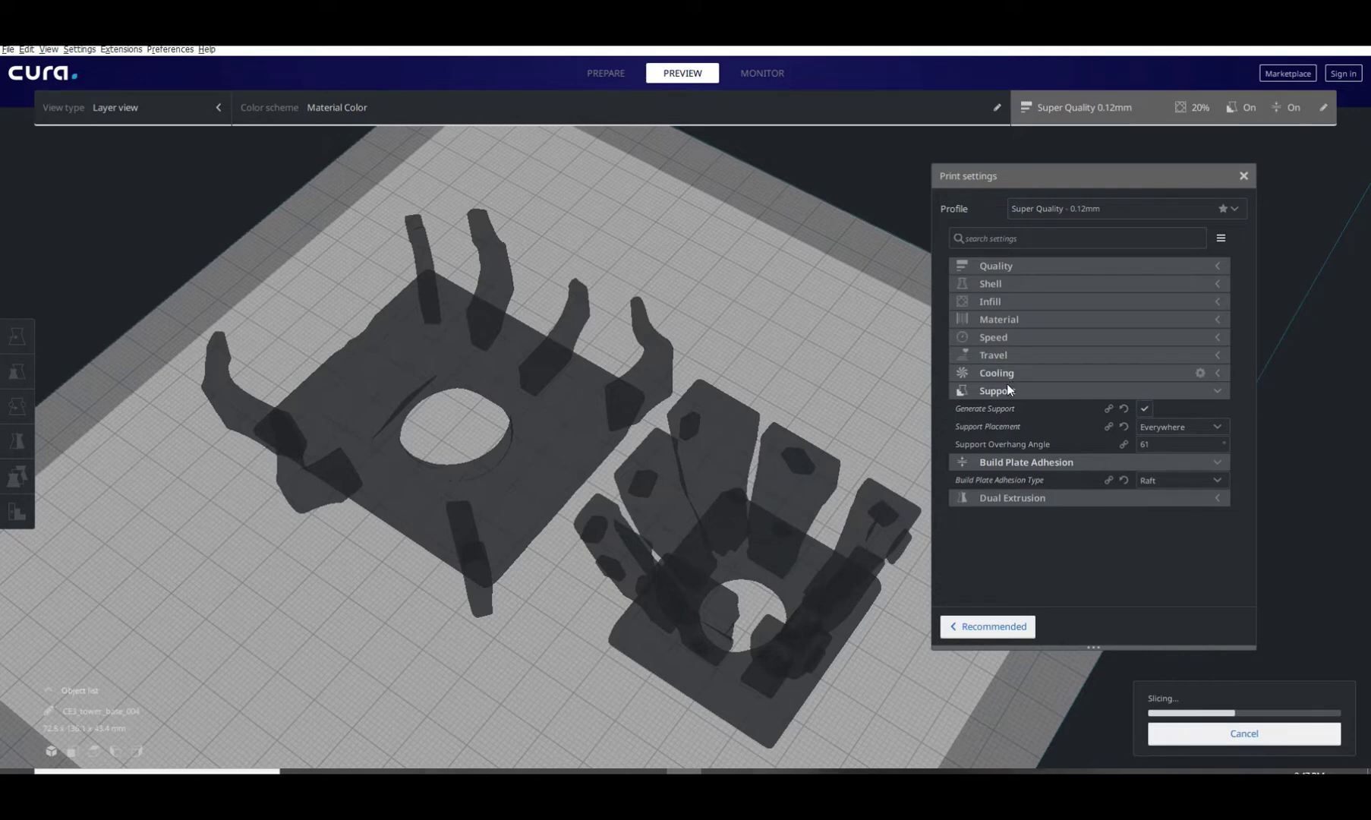
Step: Inspect the pre-sliced four-part tower from several angles, lowering the displayed layers to 24 to examine the infill of the parts
{"action": "right_click_drag", "start_coordinate": [839, 327], "coordinate": [851, 358]}
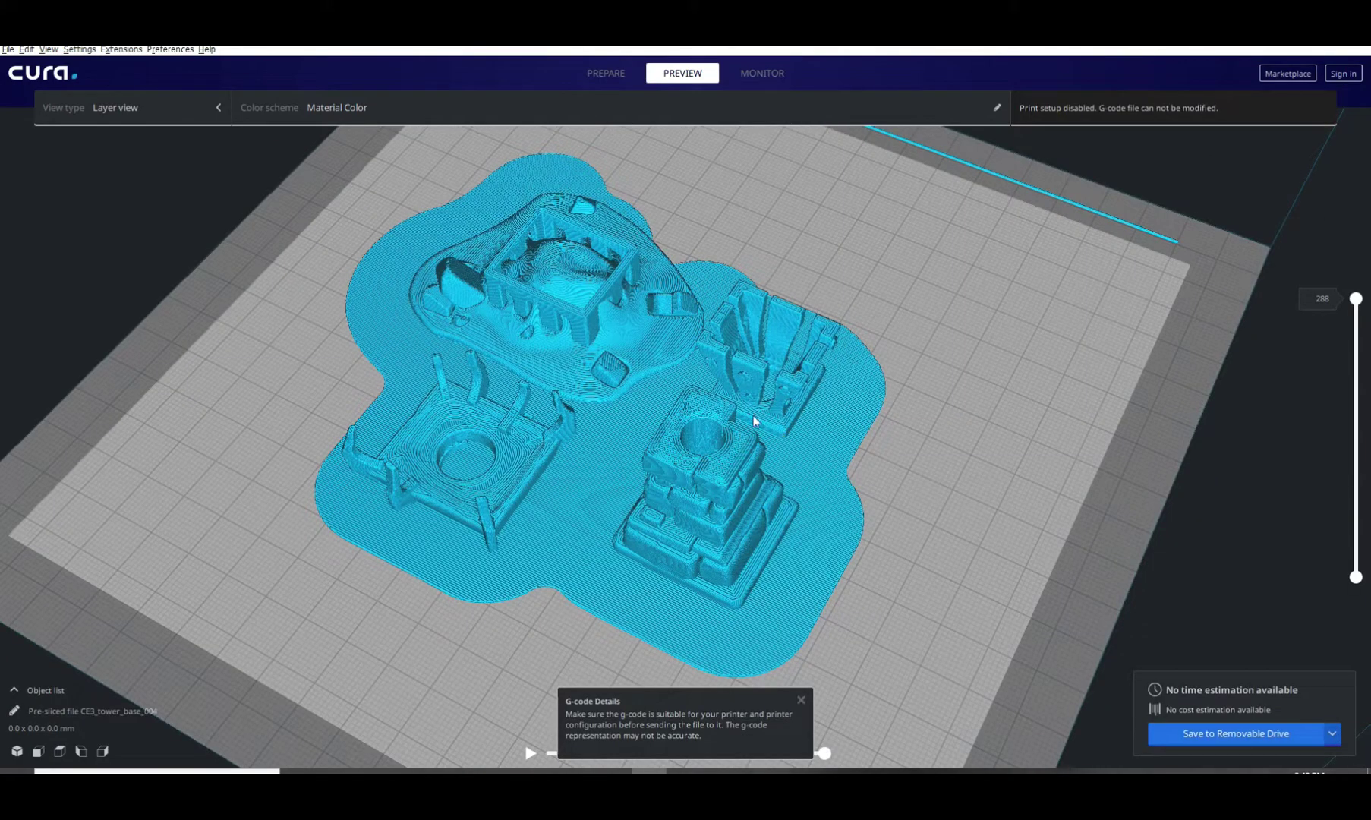
{"action": "right_click_drag", "start_coordinate": [878, 324], "coordinate": [896, 400]}
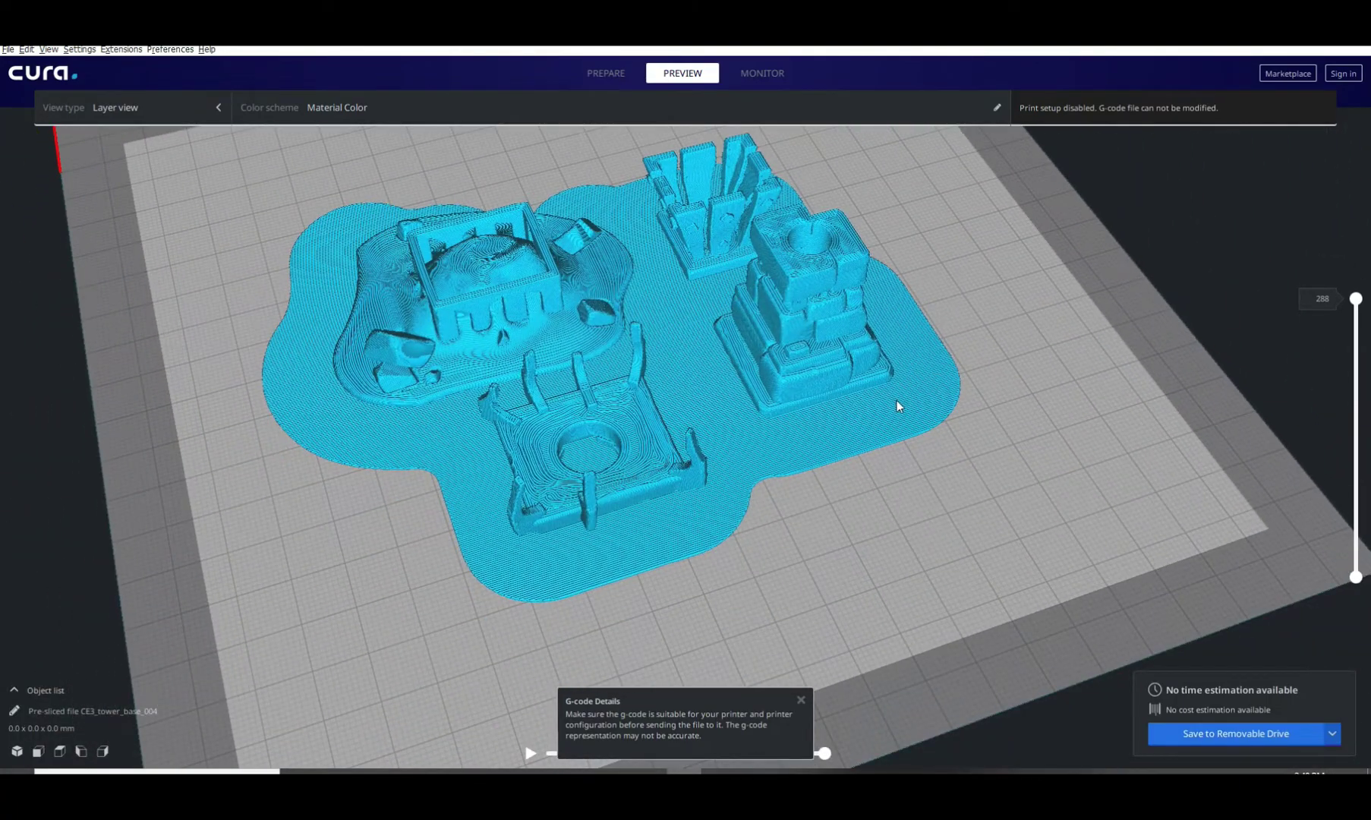
{"action": "scroll", "coordinate": [896, 401], "scroll_direction": "up", "scroll_amount": 2}
{"action": "left_click_drag", "start_coordinate": [1355, 298], "coordinate": [1351, 537]}
{"action": "right_click_drag", "start_coordinate": [990, 254], "coordinate": [1097, 327]}
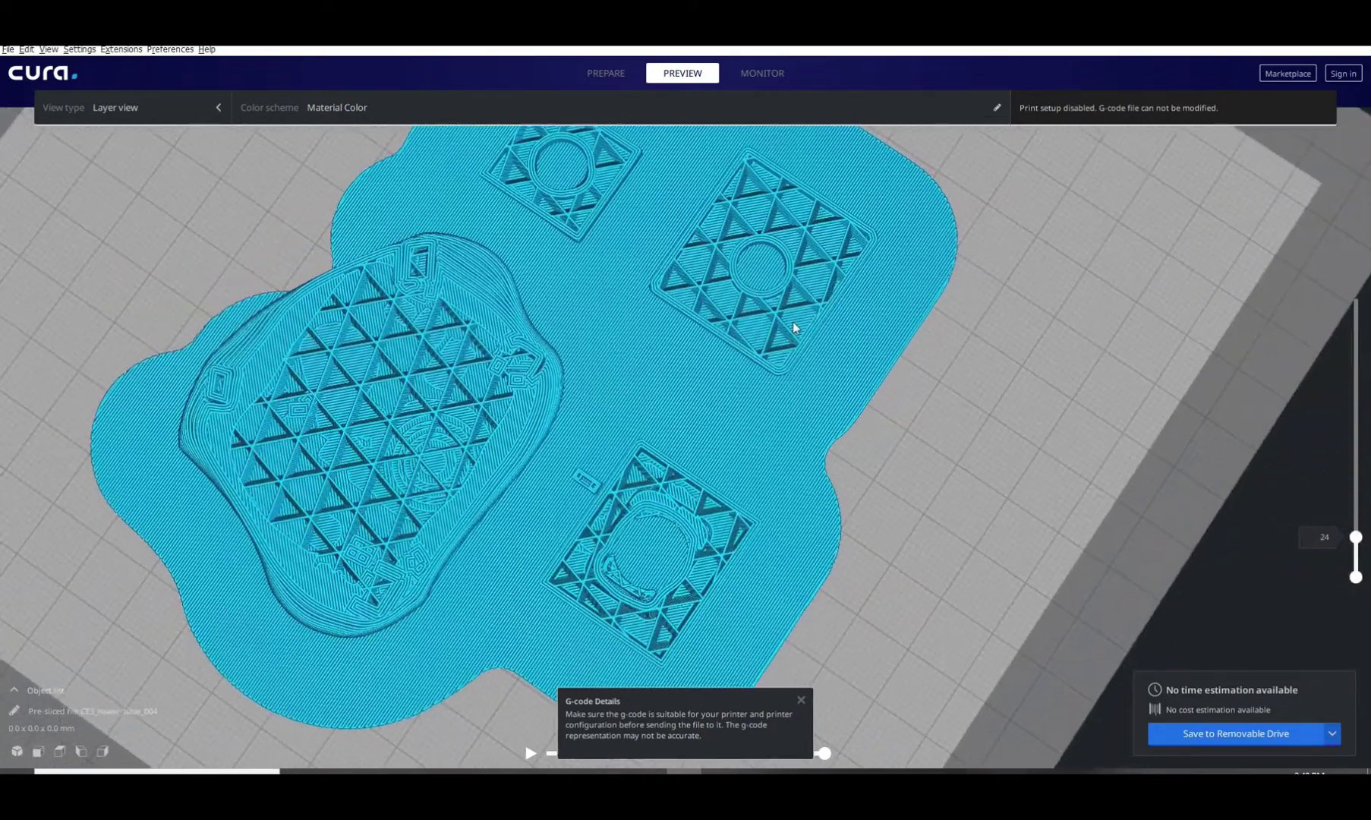
{"action": "middle_click_drag", "start_coordinate": [599, 363], "coordinate": [728, 285]}
{"action": "scroll", "coordinate": [657, 374], "scroll_direction": "up", "scroll_amount": 3}
{"action": "right_click_drag", "start_coordinate": [657, 378], "coordinate": [749, 345]}
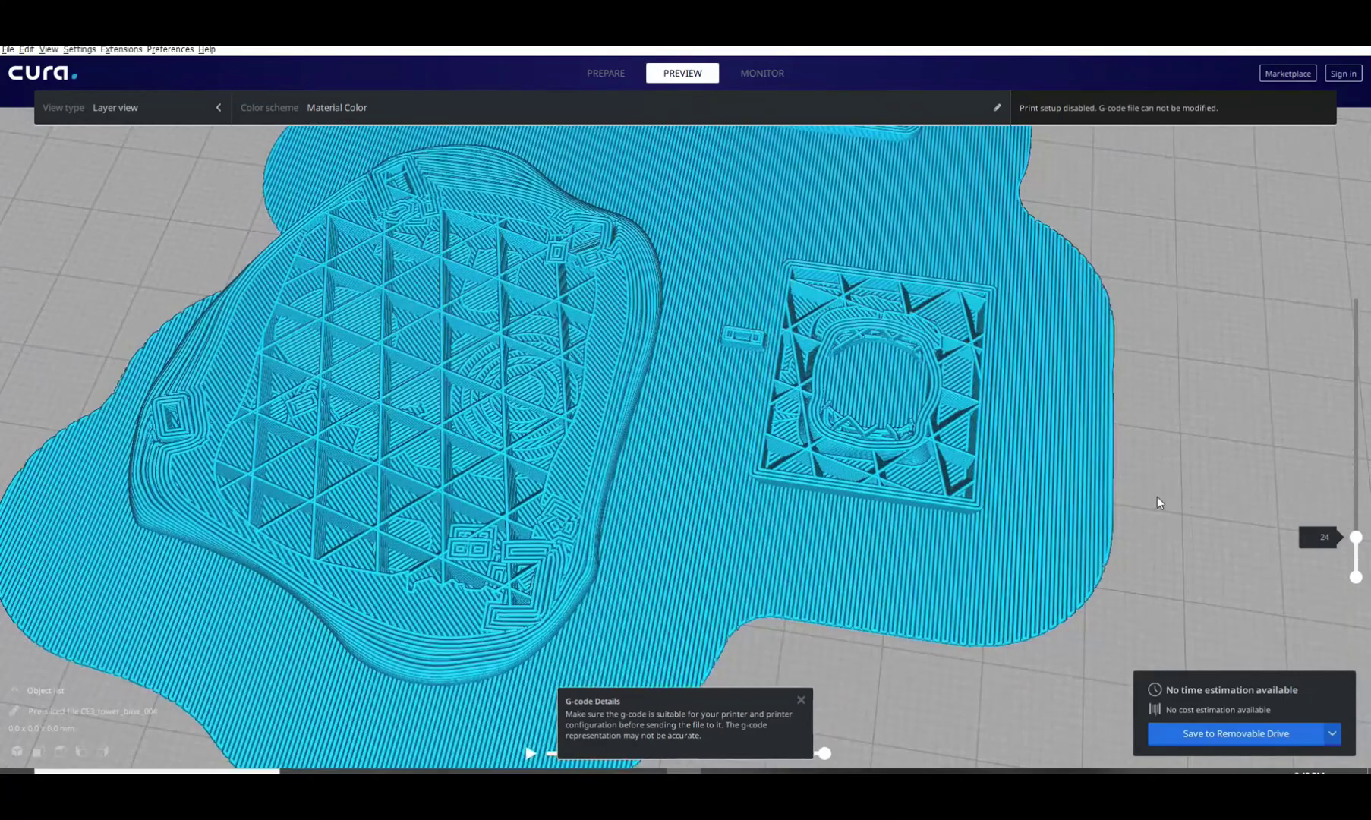
Step: Raise the displayed layers to 146 and on to 276, examining how the four pre-sliced tower parts build up on the raft
{"action": "left_click_drag", "start_coordinate": [1356, 536], "coordinate": [1356, 425]}
{"action": "right_click_drag", "start_coordinate": [1144, 346], "coordinate": [1043, 295]}
{"action": "scroll", "coordinate": [1039, 303], "scroll_direction": "down", "scroll_amount": 3}
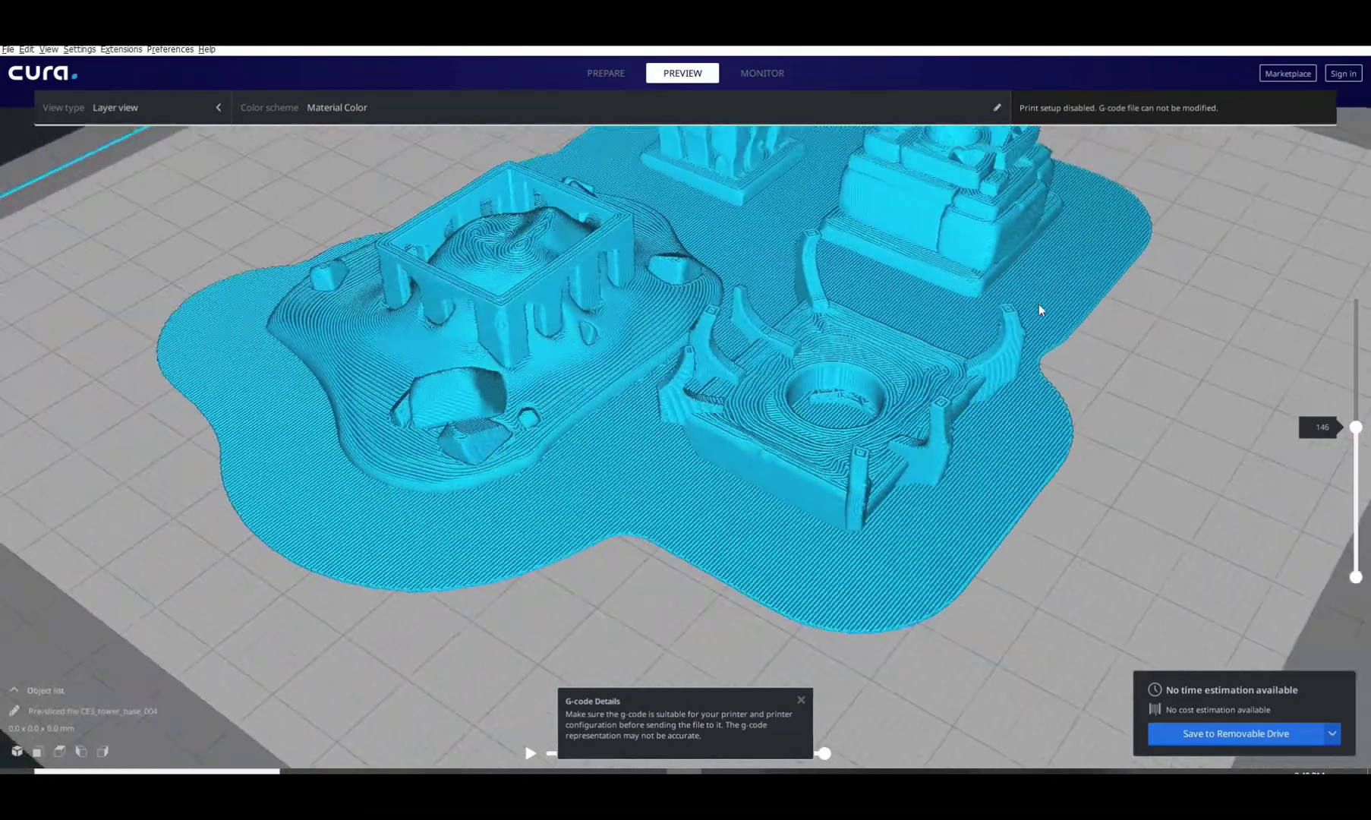
{"action": "right_click_drag", "start_coordinate": [983, 239], "coordinate": [1031, 350]}
{"action": "left_click_drag", "start_coordinate": [1356, 427], "coordinate": [1356, 309]}
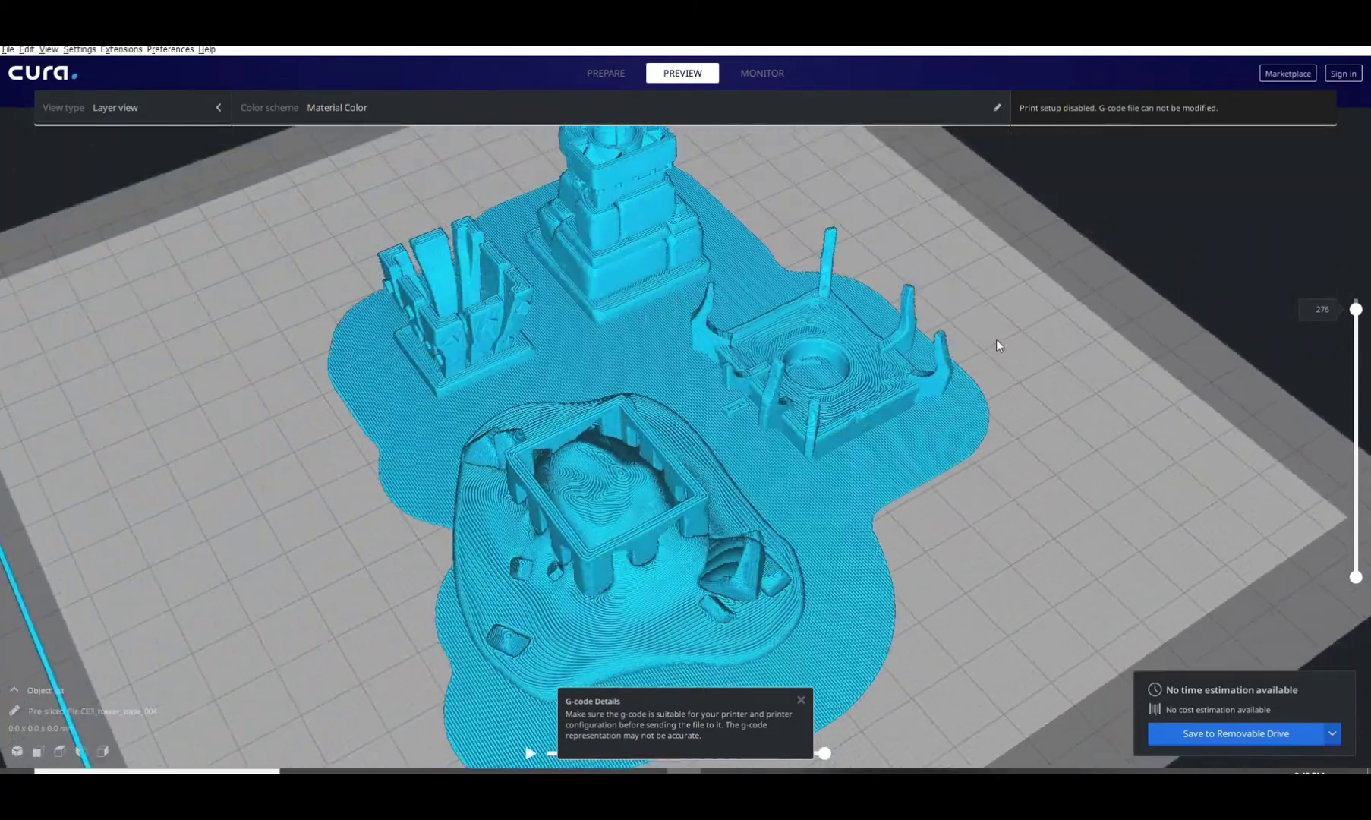